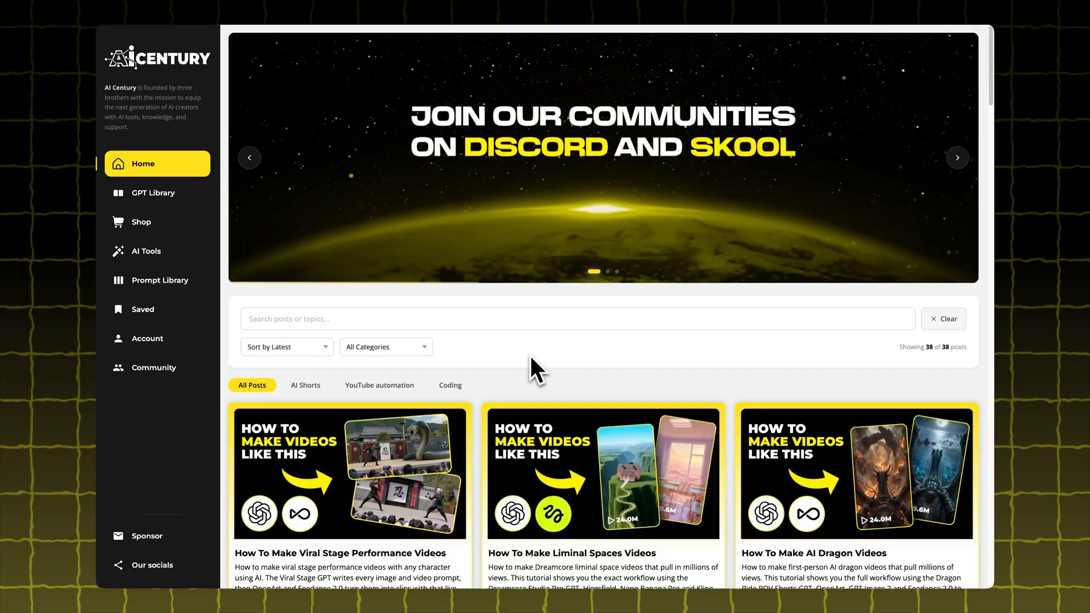
Open the Kling AI Studio GPT from the YouTube Automation category of the GPT Library
click(186, 196)
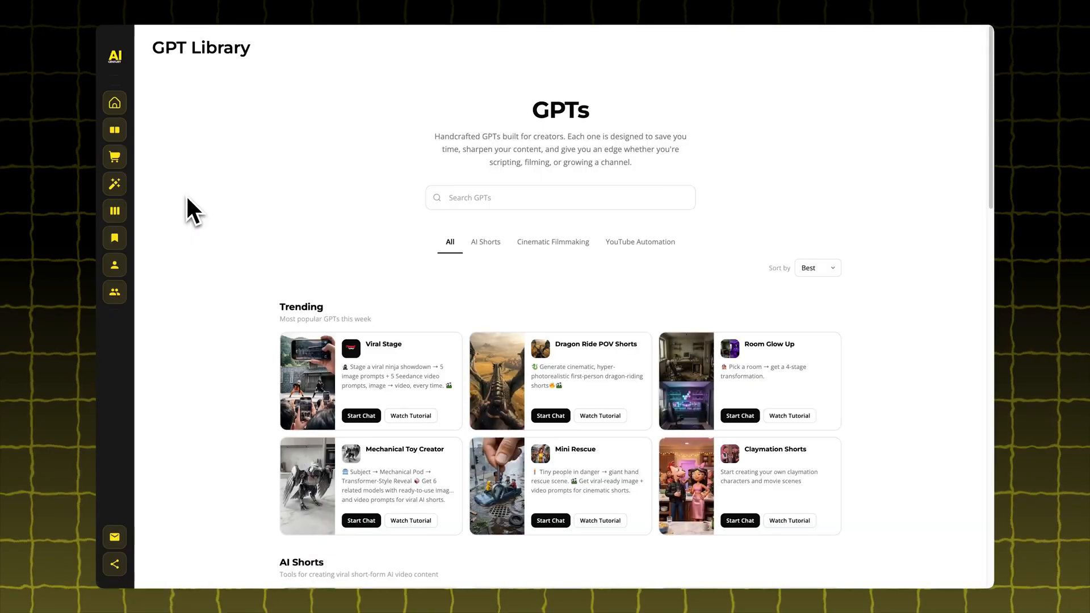
click(641, 241)
scroll(932, 256, down, 3)
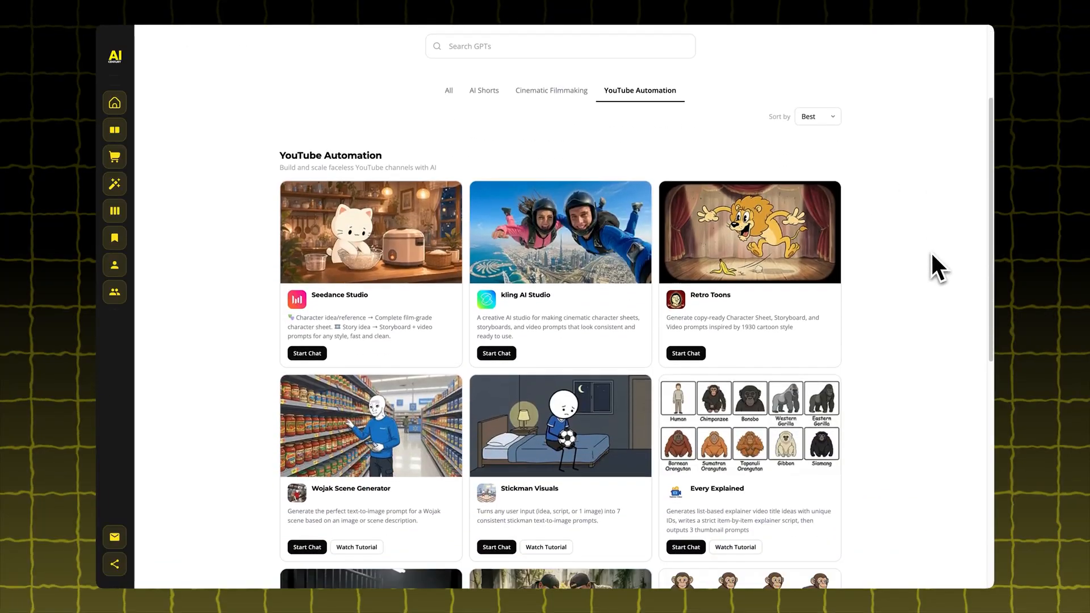
click(503, 340)
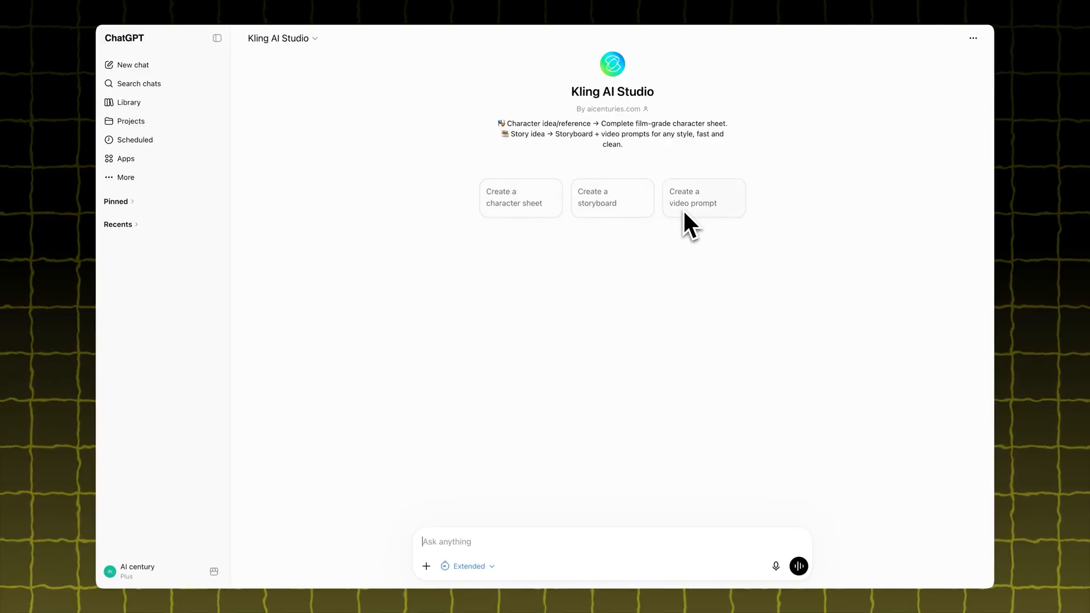
Ask Kling AI Studio to create a character sheet and submit the image of the footballer in the red kit as reference
click(551, 214)
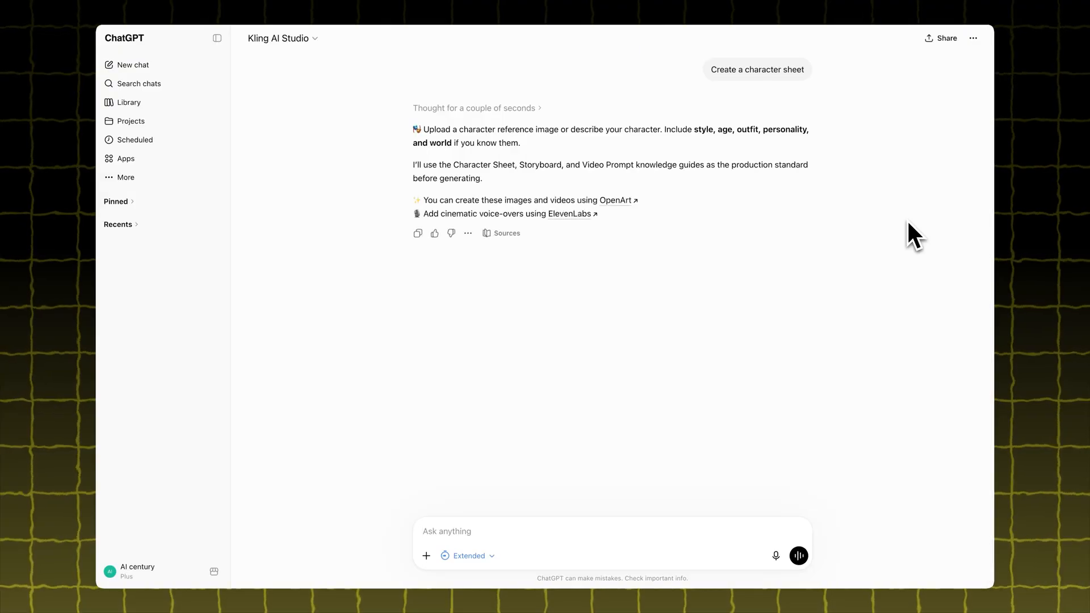
drag(909, 223, 546, 312)
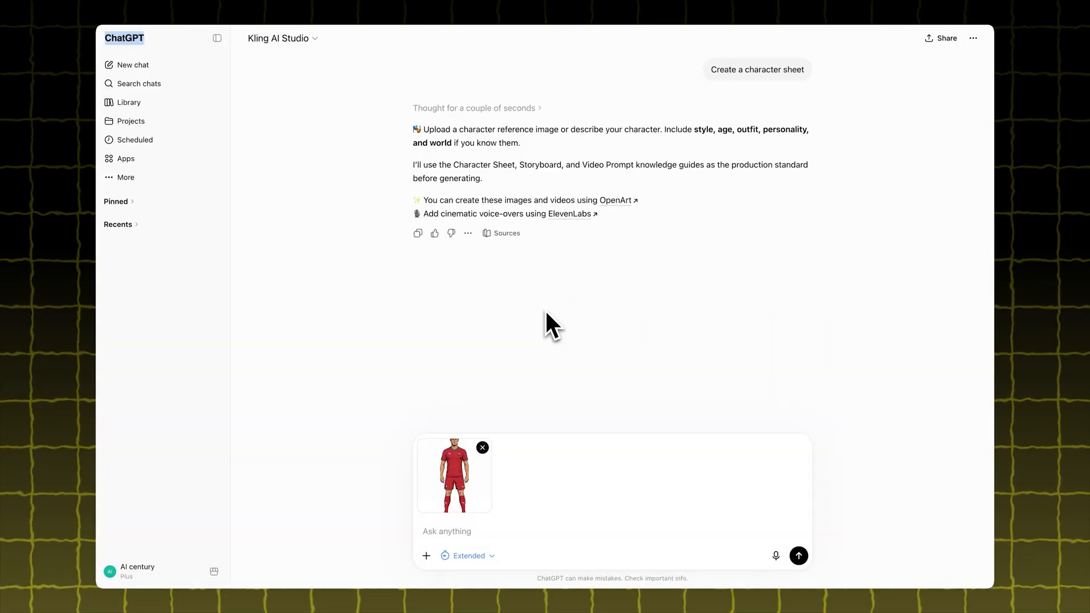
click(477, 484)
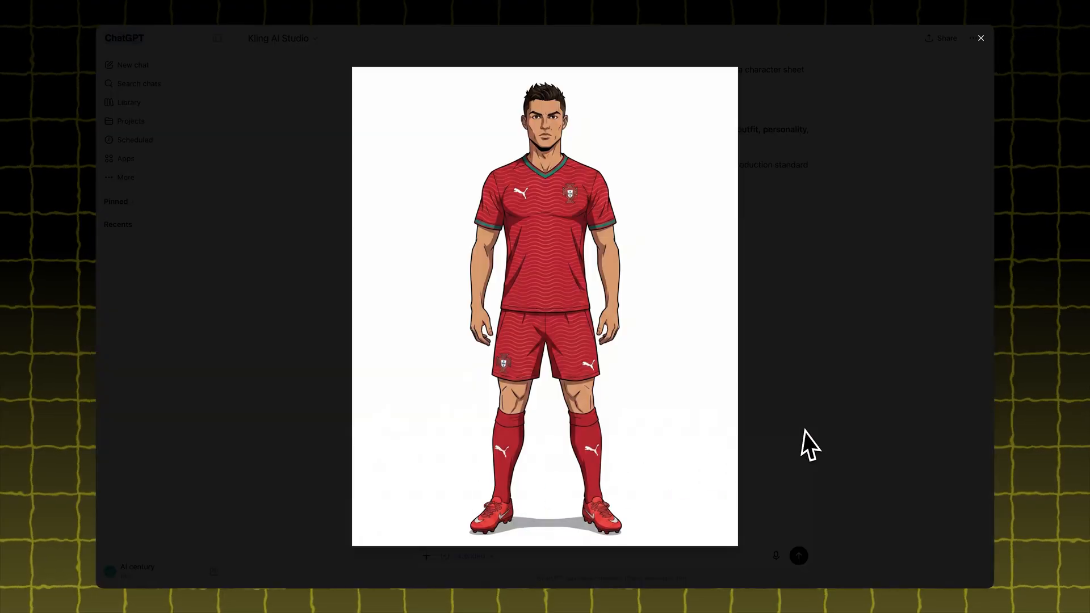
click(881, 304)
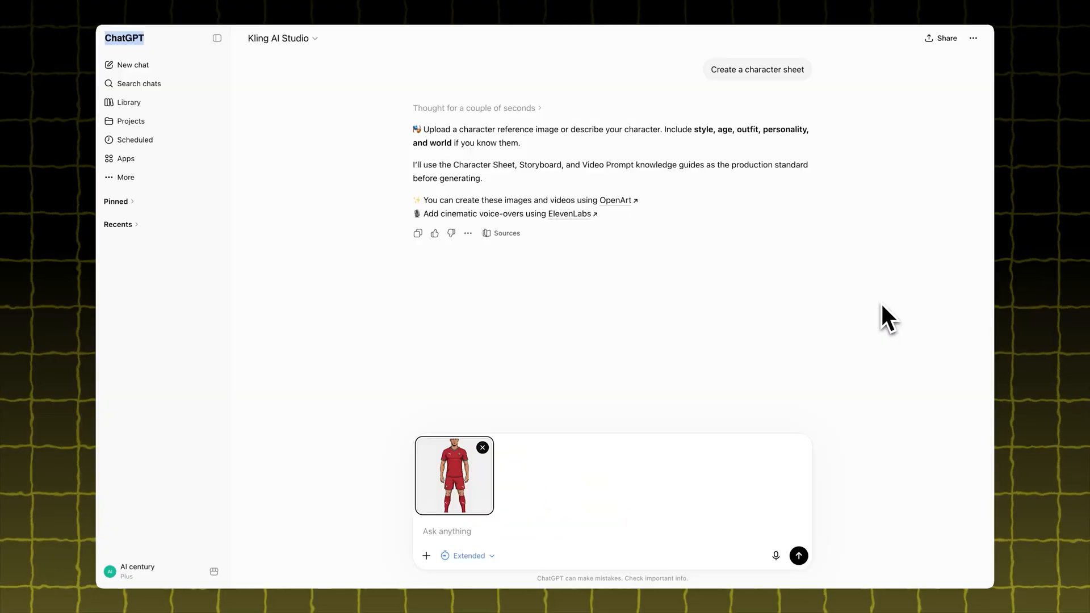
click(799, 555)
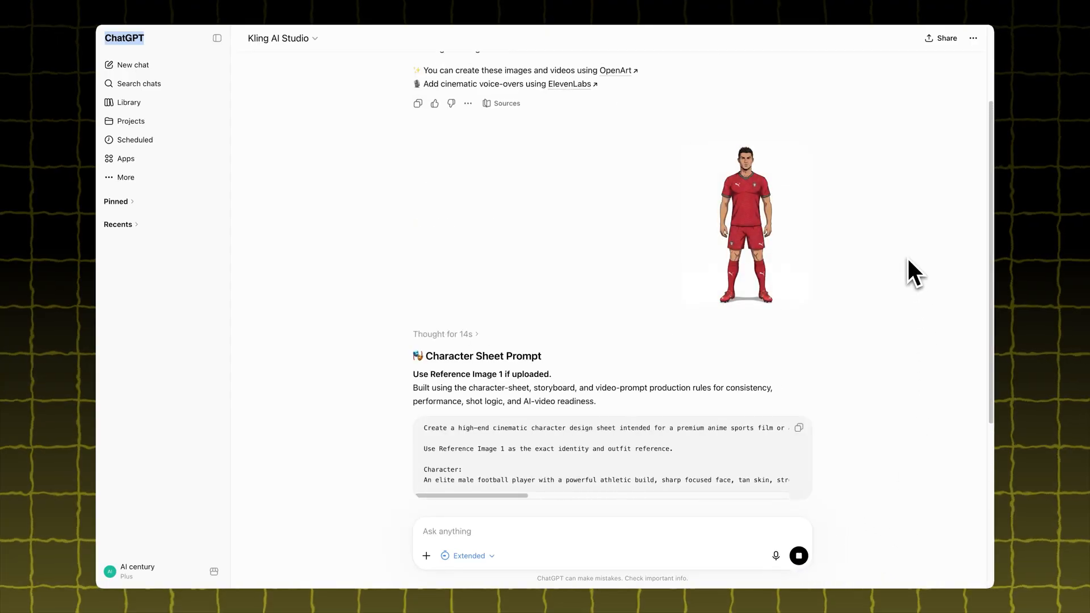
scroll(907, 256, down, 5)
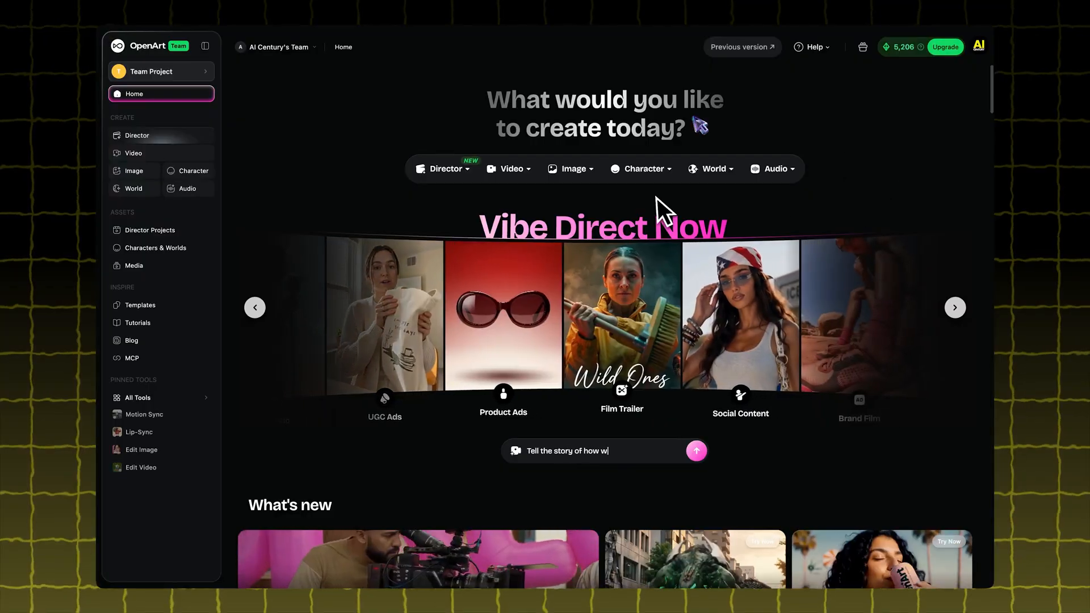
Switch to OpenArt, open image creation and choose GPT Image 2 as the model
click(591, 169)
click(592, 201)
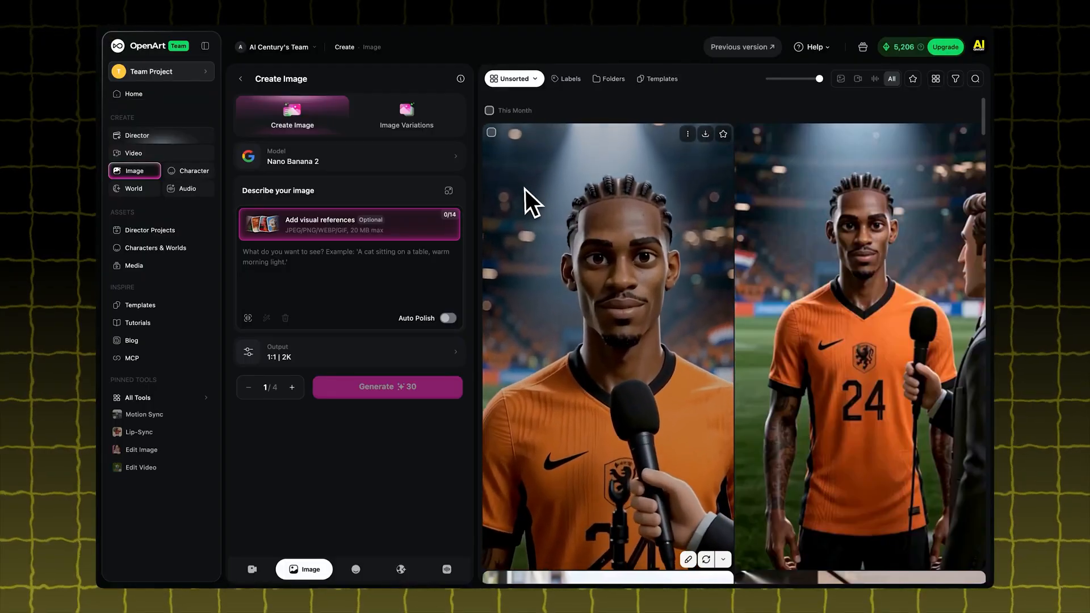
click(418, 164)
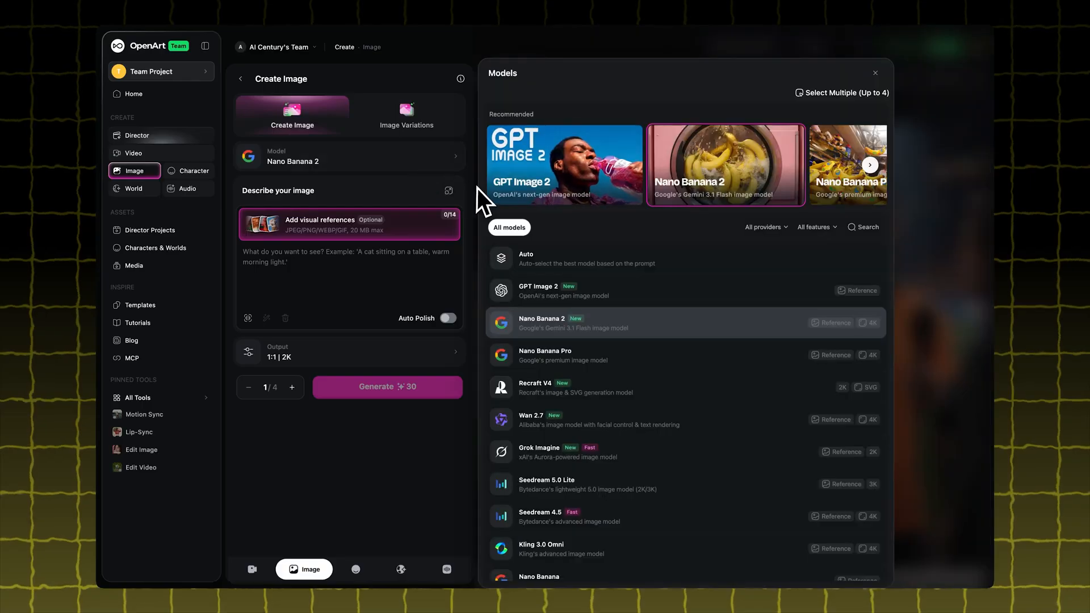
click(557, 191)
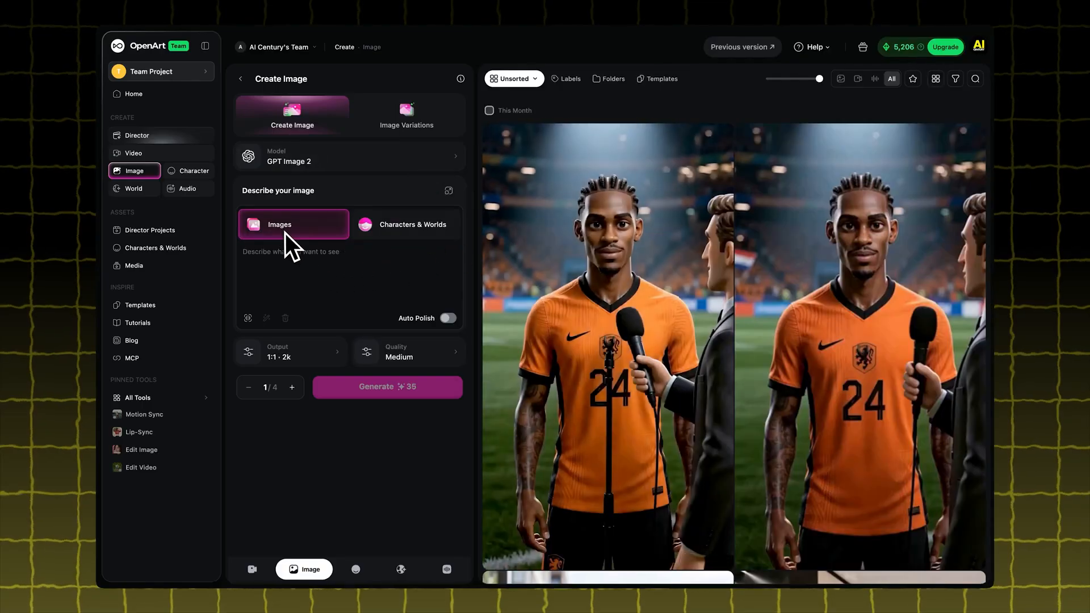
Add the footballer image as a visual reference and paste the character sheet prompt into the image description
click(285, 230)
click(291, 309)
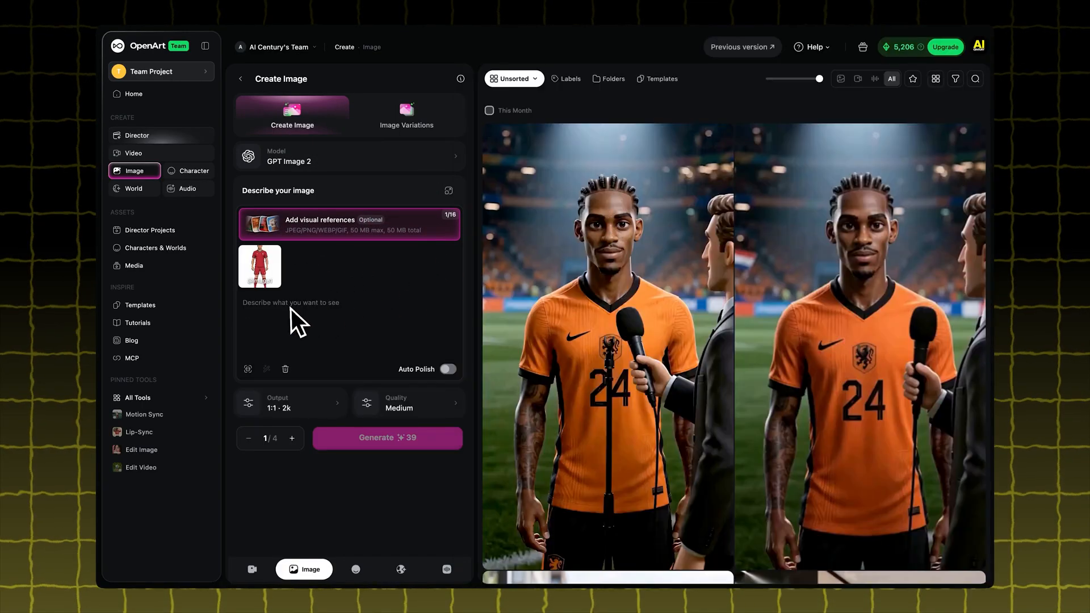
key(ctrl+v)
Set the output to 16:9 with High quality and generate the character sheet
click(335, 499)
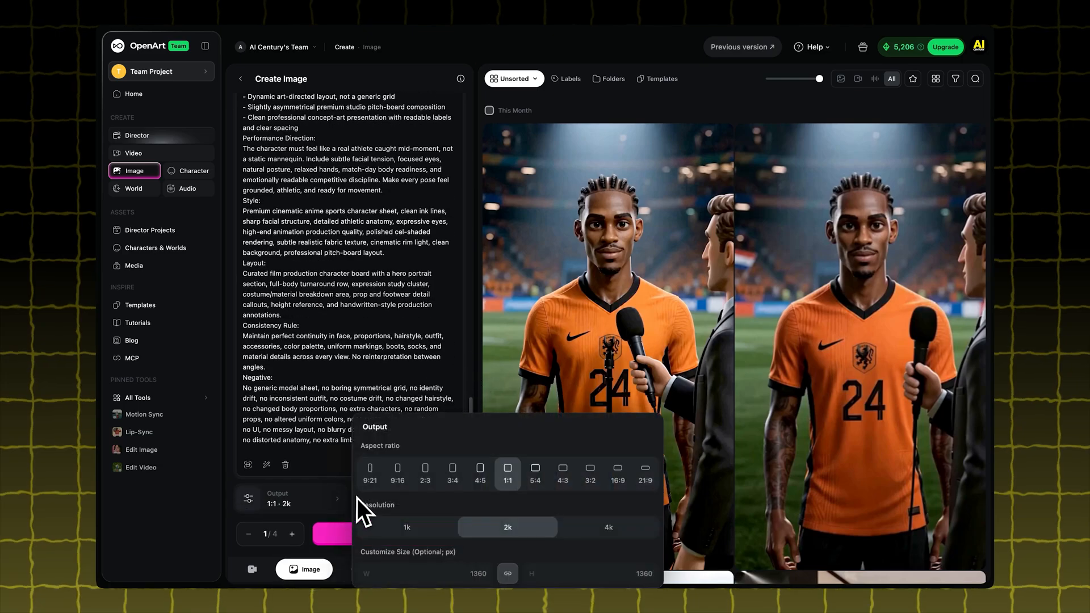
click(617, 474)
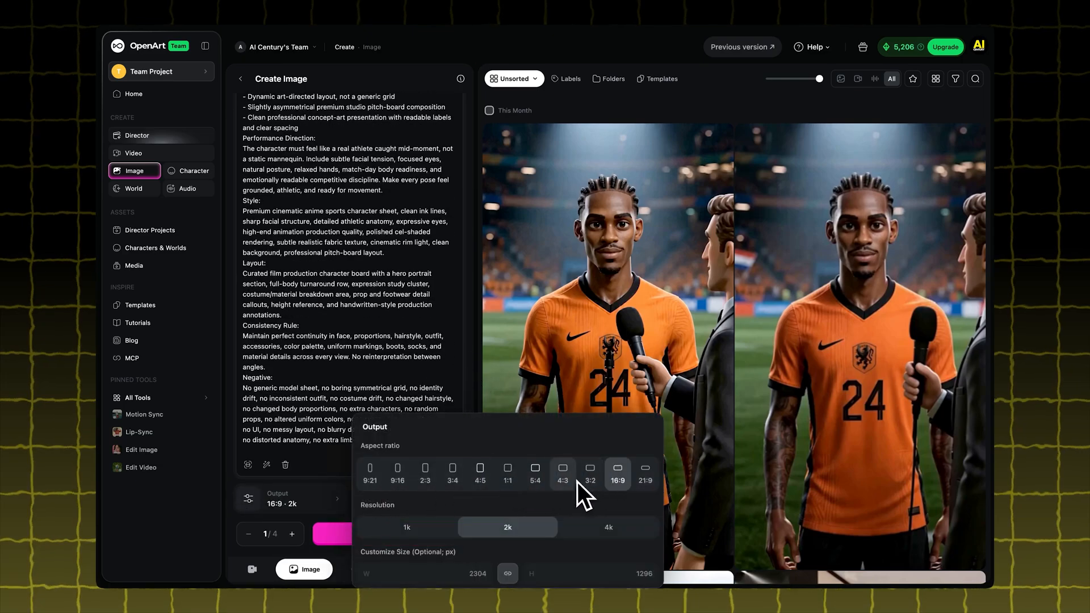
click(431, 505)
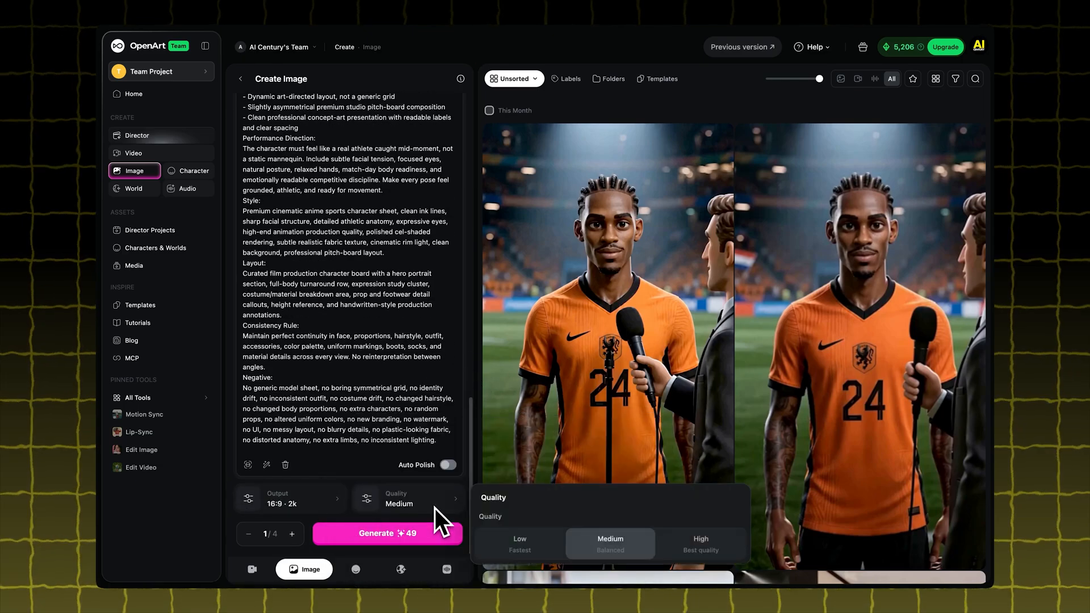
click(698, 545)
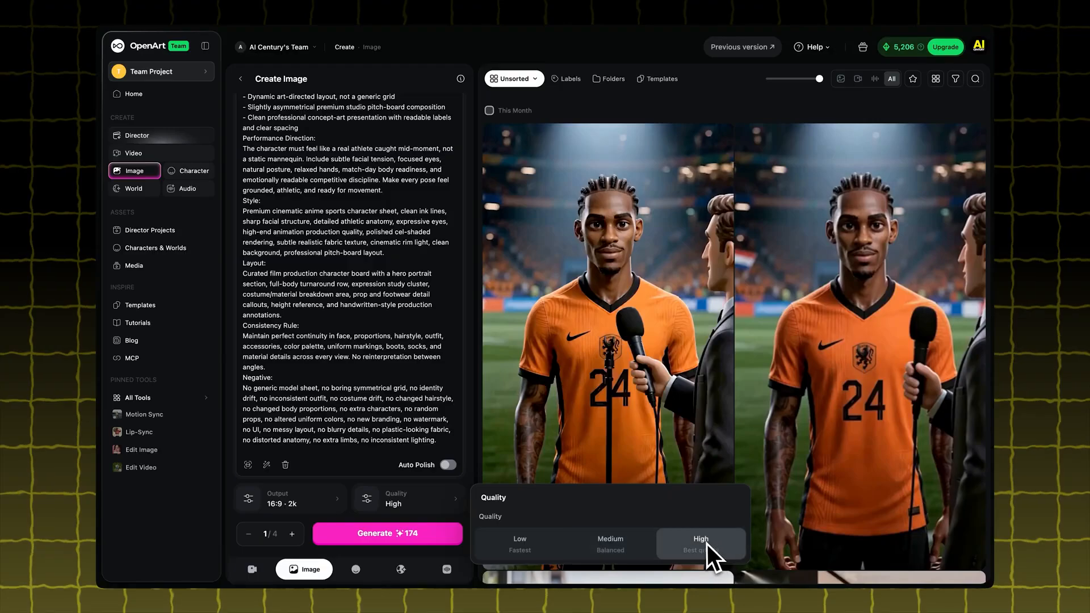
click(439, 533)
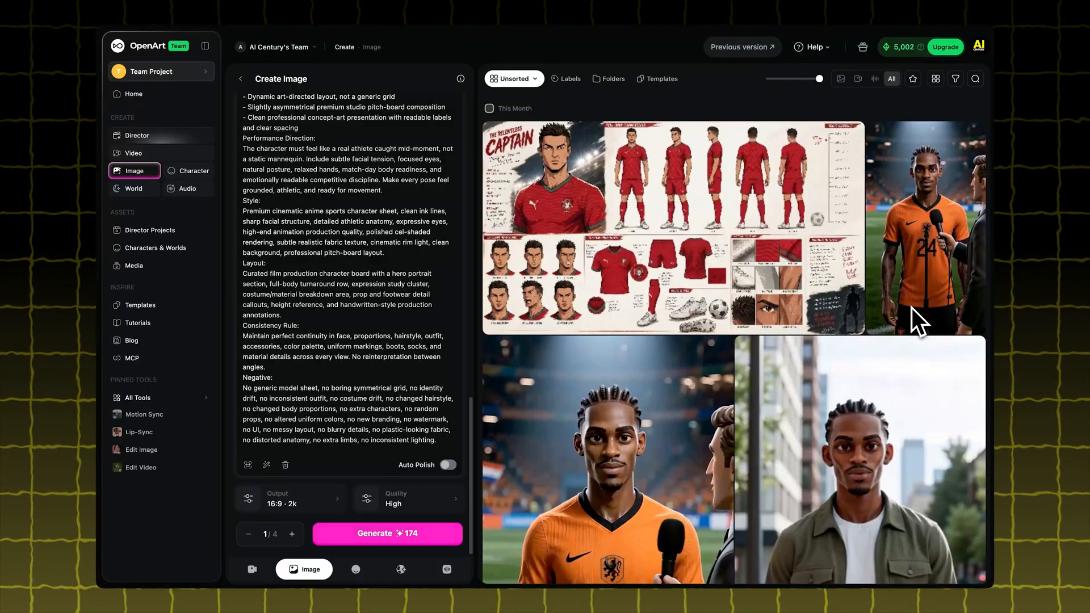
Return to the Kling AI Studio chat in ChatGPT and paste the storyboard brief for a 15-second, 12-shot anime penalty scene
key(ctrl+Tab)
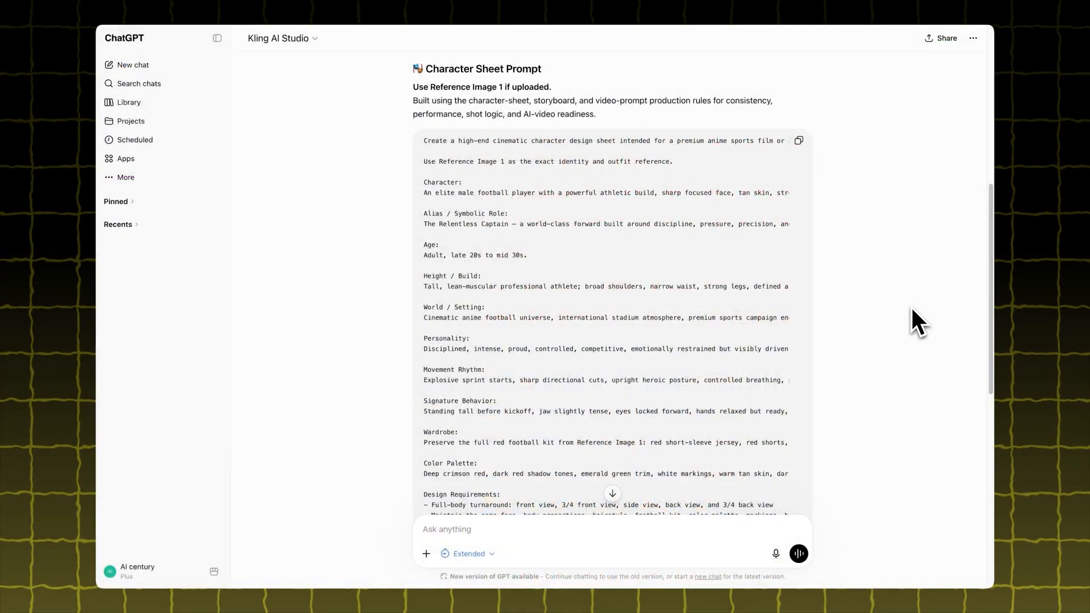
scroll(912, 308, down, 1)
scroll(912, 309, down, 5)
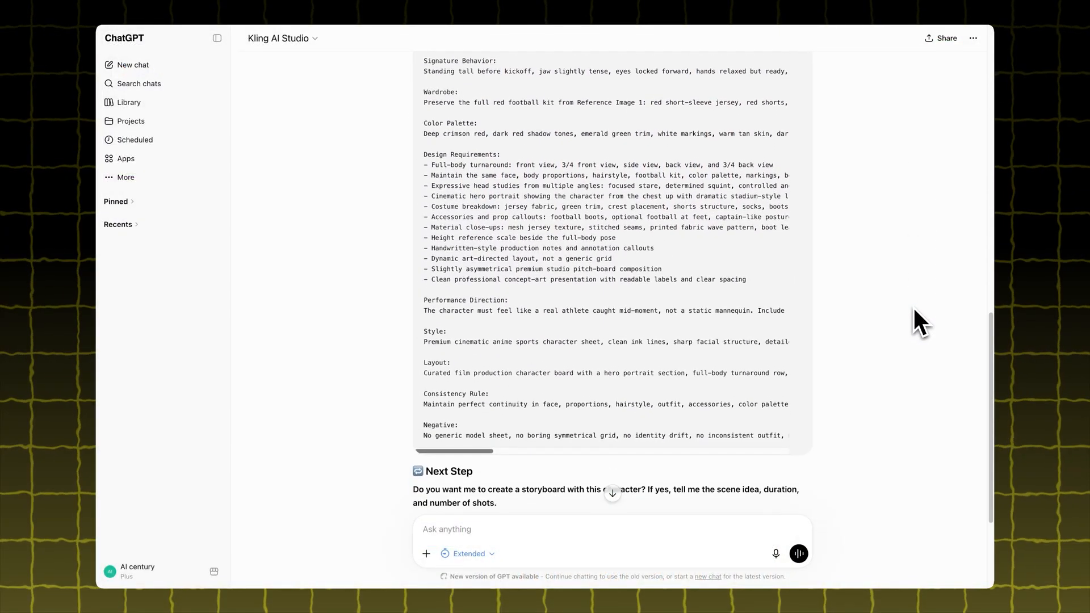
scroll(913, 306, down, 2)
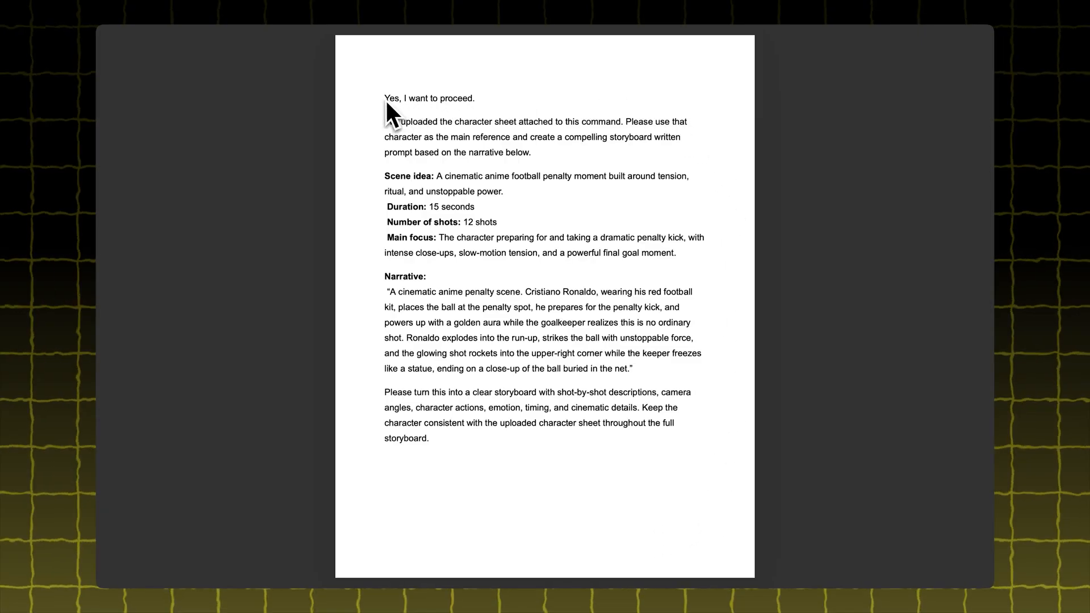
drag(385, 97, 443, 467)
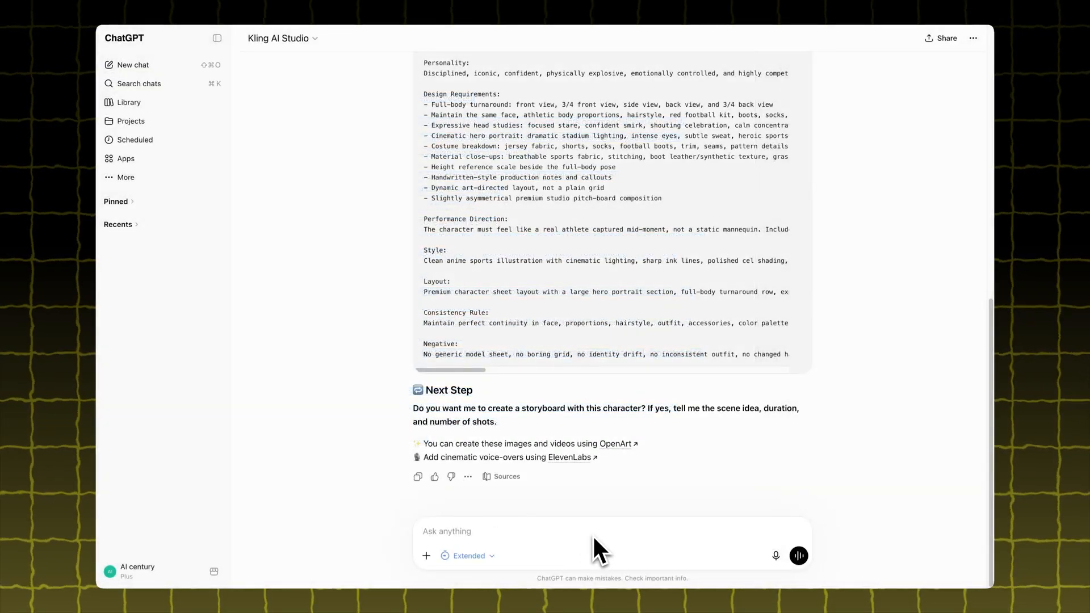
key(ctrl+v)
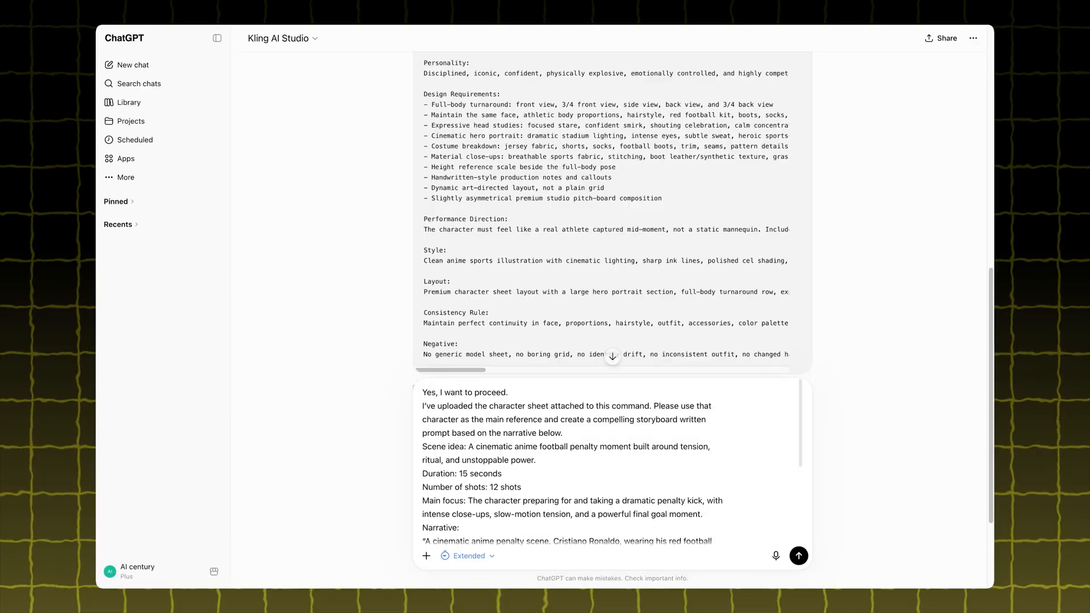
Attach the generated character sheet, send the storyboard request and look through the resulting storyboard prompt
drag(1059, 295, 557, 340)
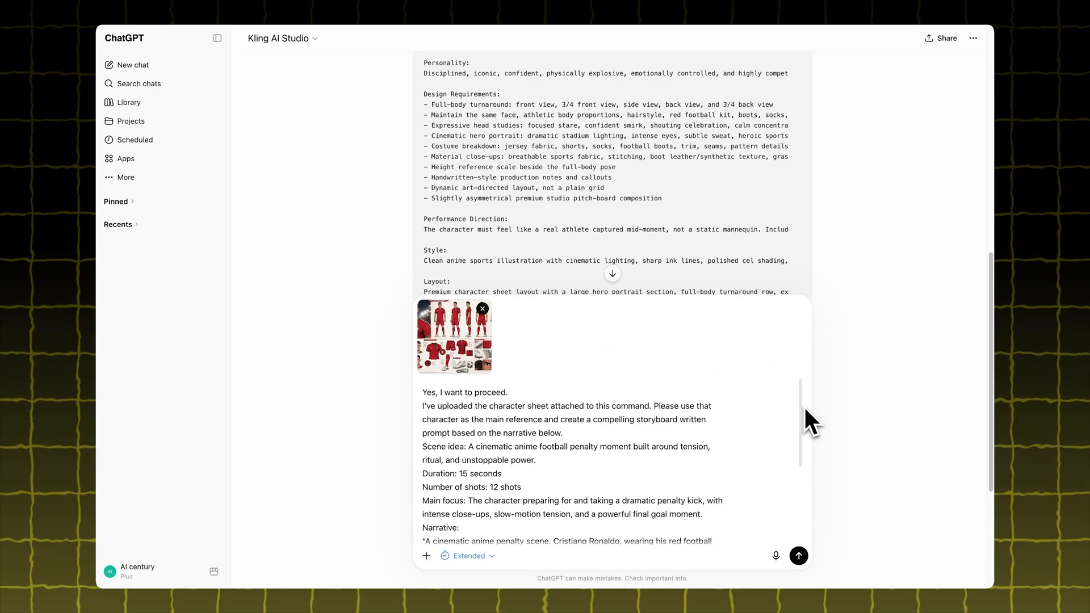
click(798, 556)
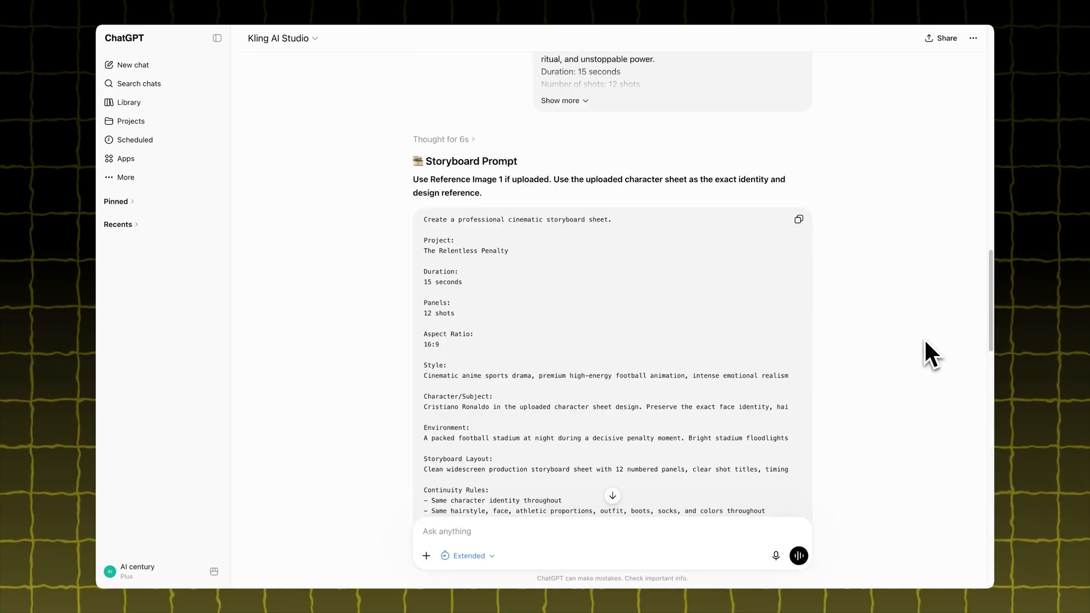
scroll(919, 320, down, 2)
scroll(919, 321, down, 1)
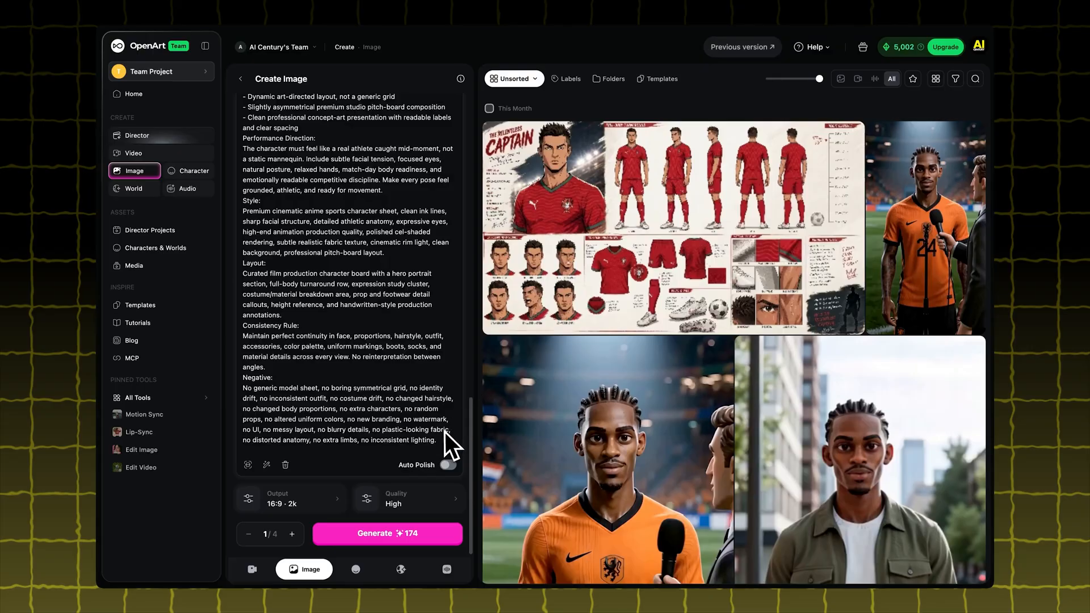
Switch to OpenArt and clear the character sheet prompt and its footballer reference image
drag(445, 432, 241, 257)
key(BackSpace)
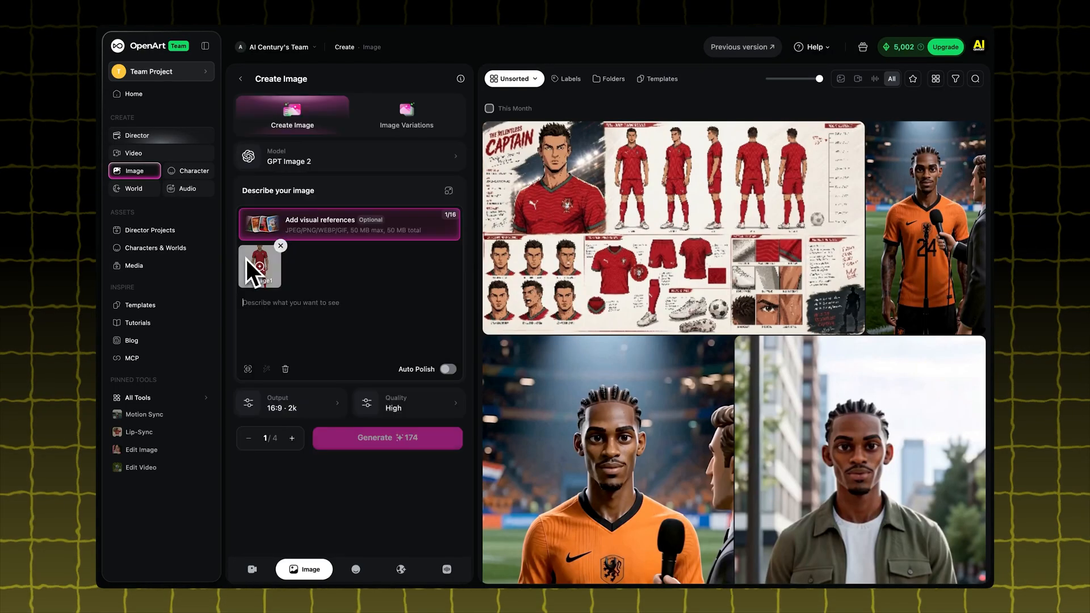
click(284, 250)
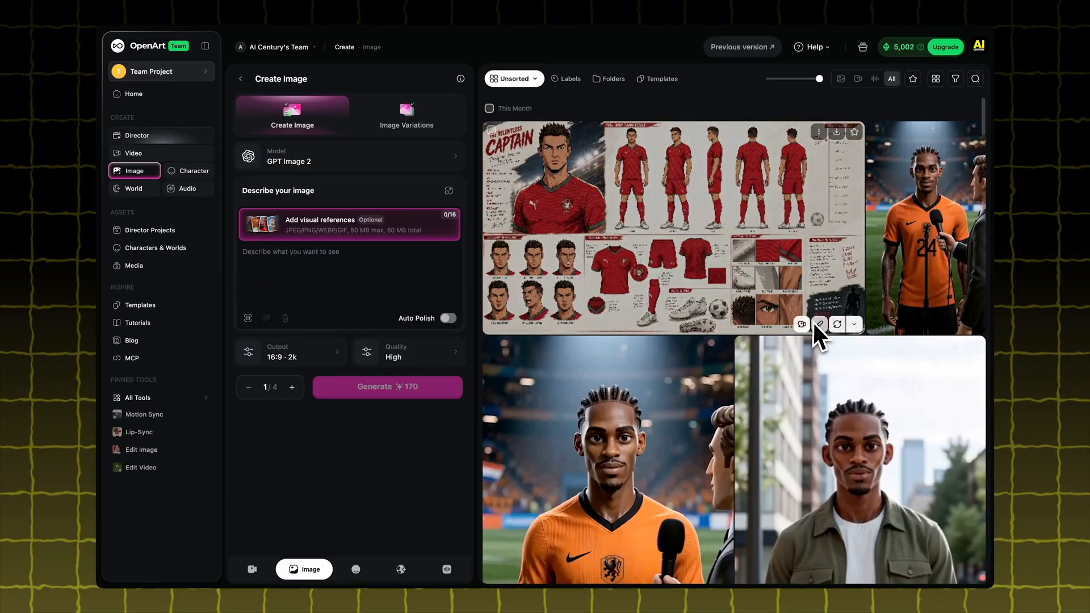
Generate the storyboard image from the pasted storyboard prompt, using the generated character sheet as the visual reference
click(853, 325)
click(829, 398)
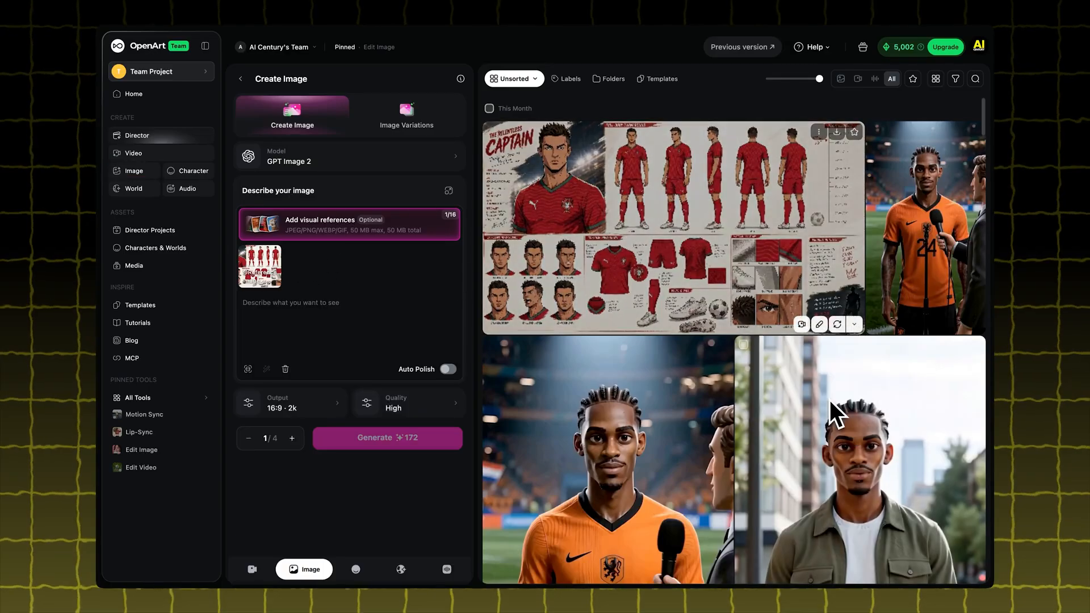
click(260, 308)
key(ctrl+v)
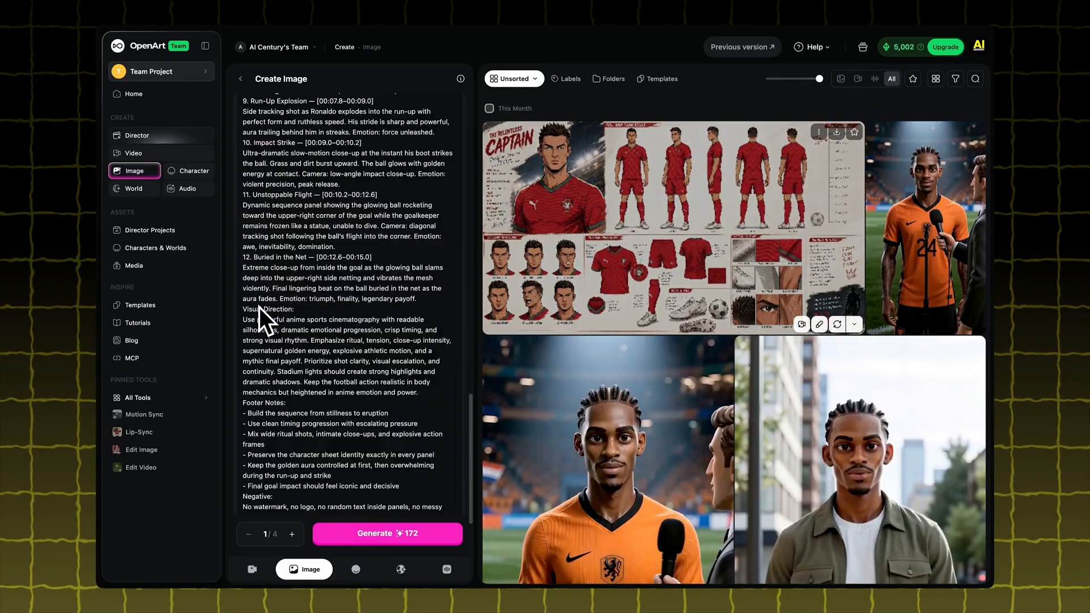
scroll(472, 432, down, 3)
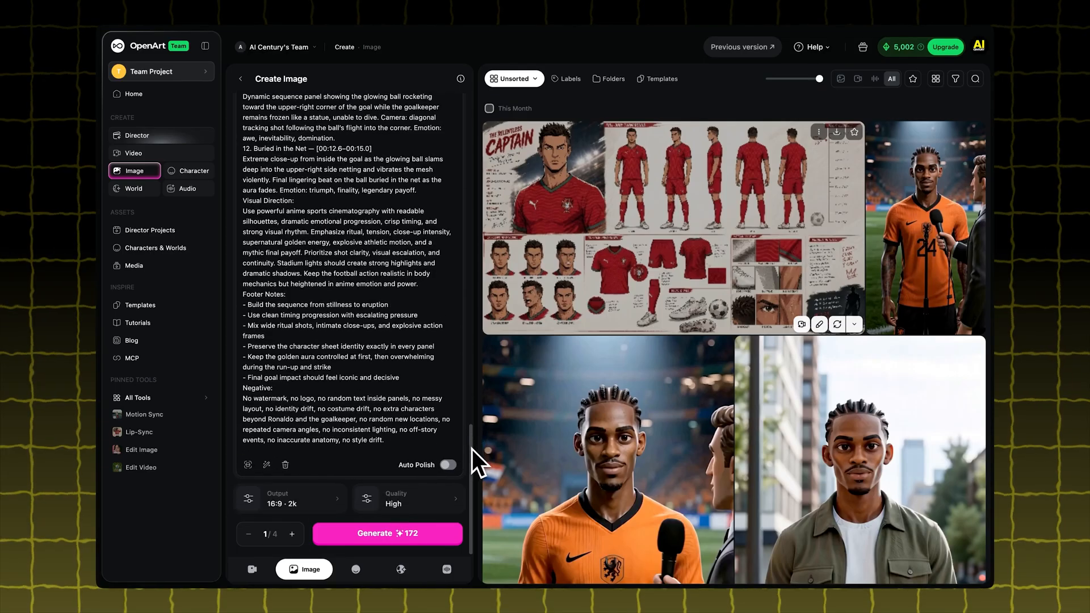
click(446, 531)
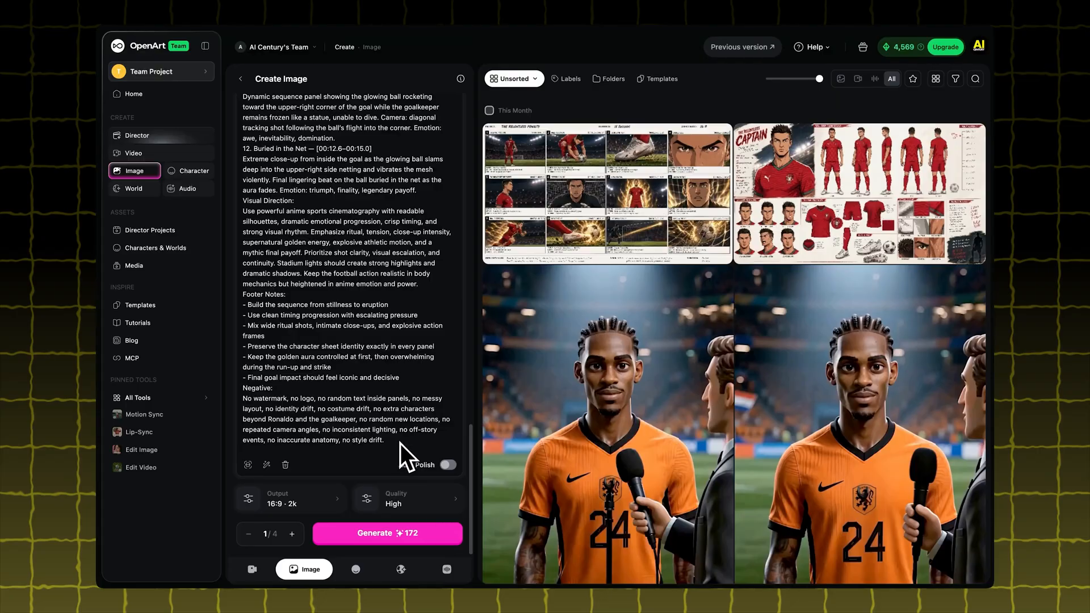
Clear the storyboard prompt and remove the character sheet reference from the image form
drag(400, 444, 254, 139)
scroll(303, 230, up, 2)
key(BackSpace)
click(283, 244)
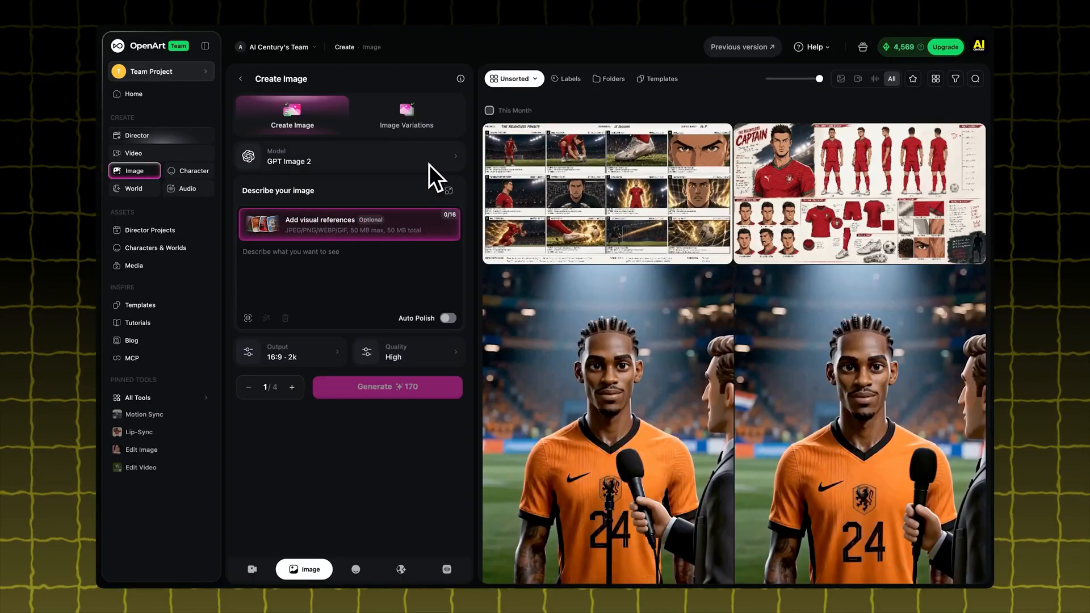
Change the image model to Nano Banana 2 and add the generated storyboard as a visual reference
click(429, 165)
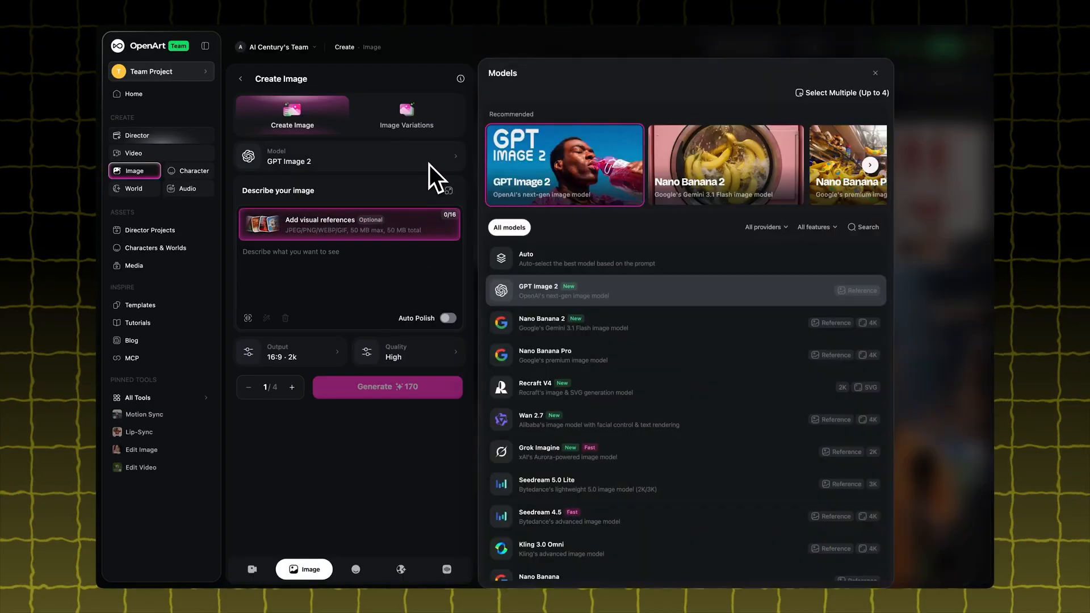
click(557, 324)
drag(697, 318, 328, 277)
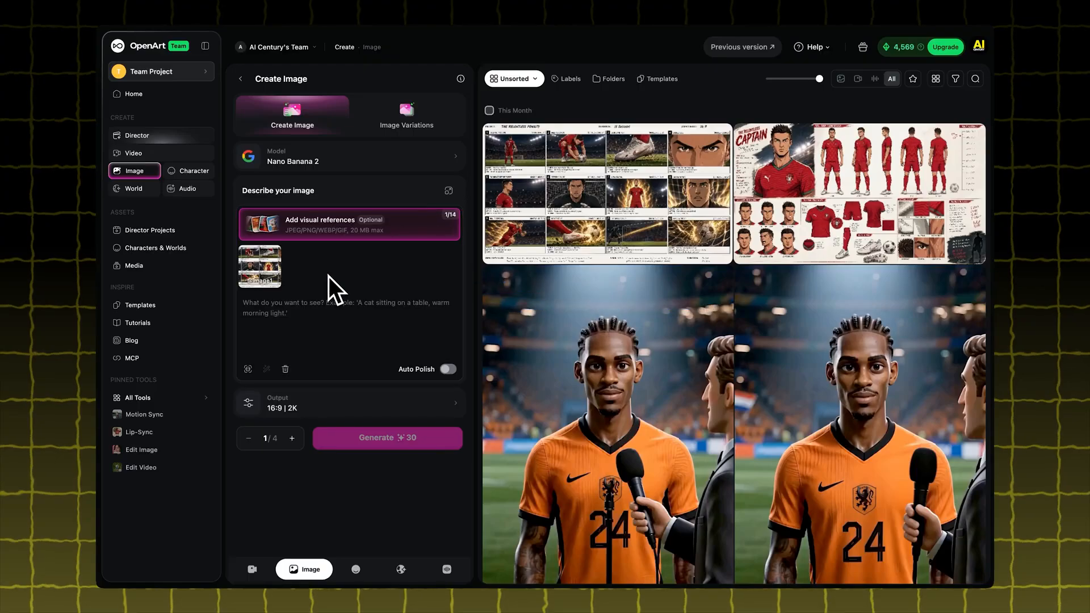
Generate Shot 1 of the storyboard as a standalone 16:9 cinematic anime image, consistent with the character sheet, without text or borders
text(Generate [Shot 1] as a standalone 16:9 cinematic anime image based on Shot 1 from the provided storyboard. Use the uploaded character sheet for consistency. No text, no borders.)
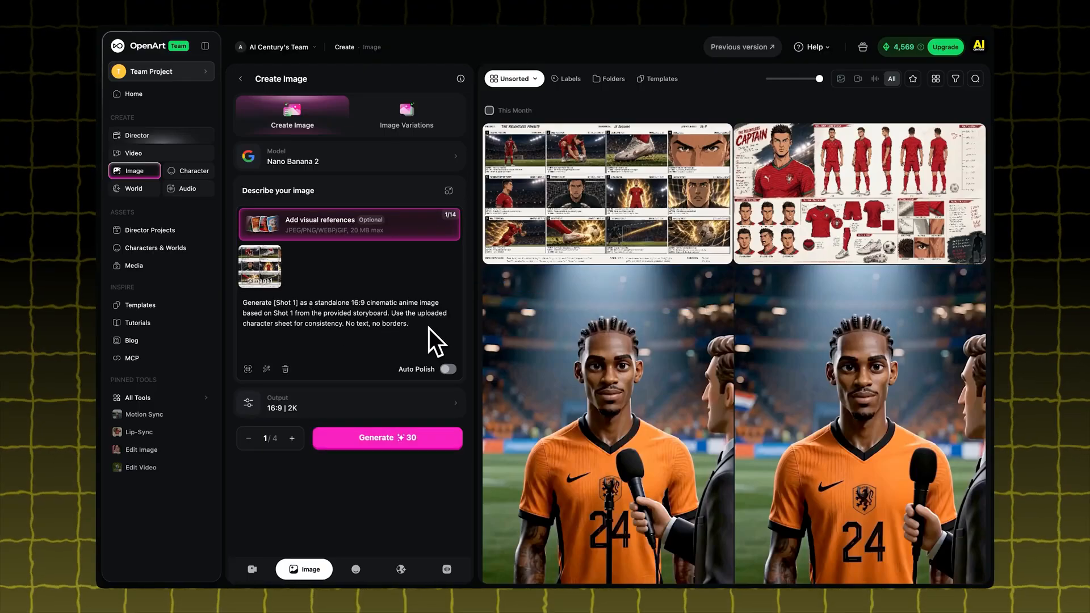
click(431, 438)
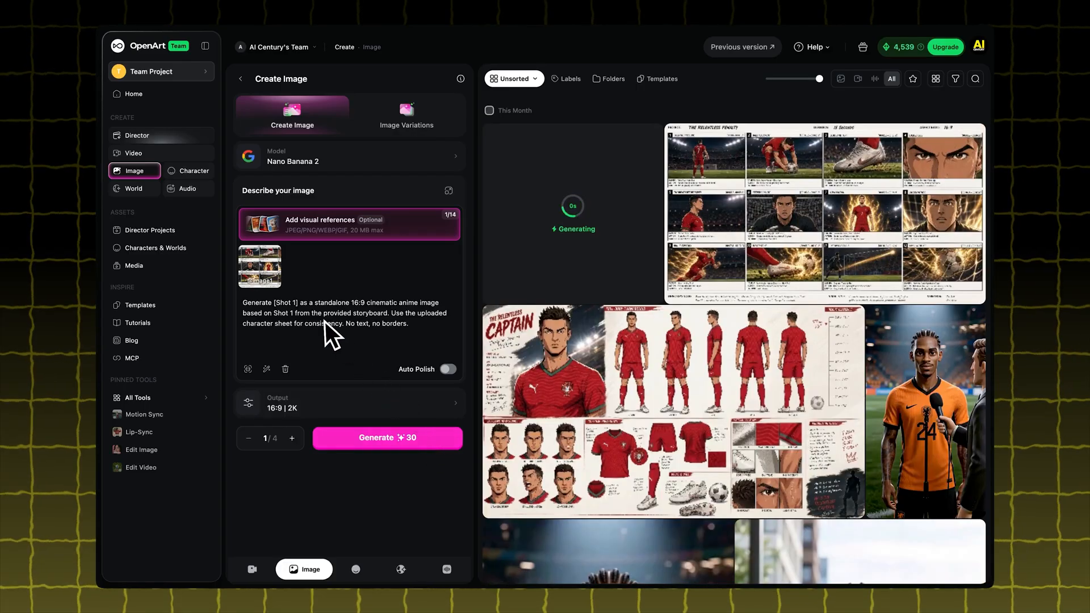
Change both shot numbers in the image prompt to 2 and generate the Shot 2 image
key(BackSpace)
text(2)
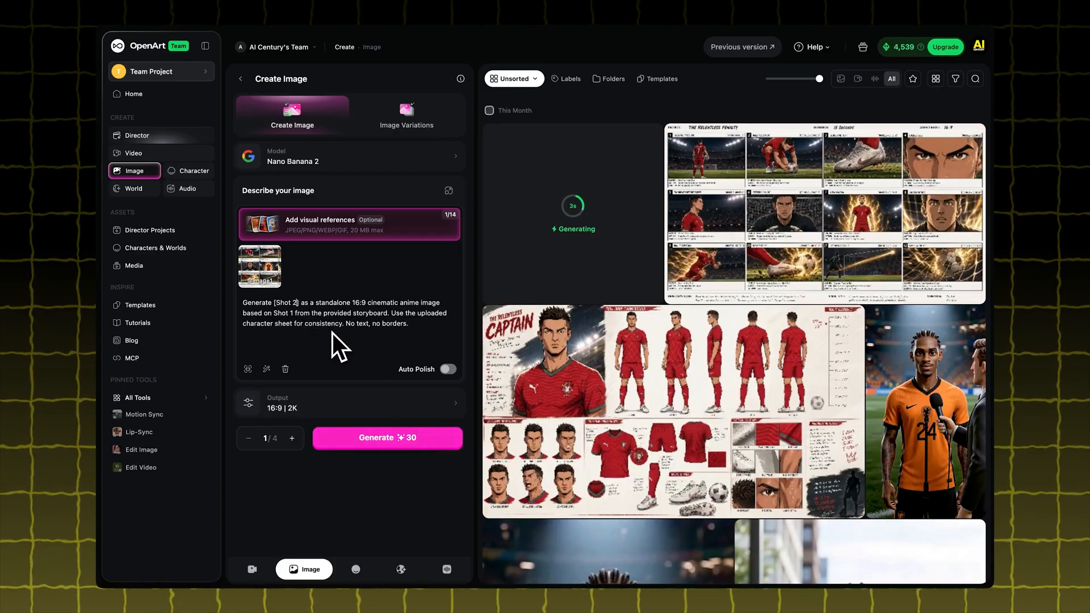
key(Down)
key(BackSpace)
text(2)
click(445, 438)
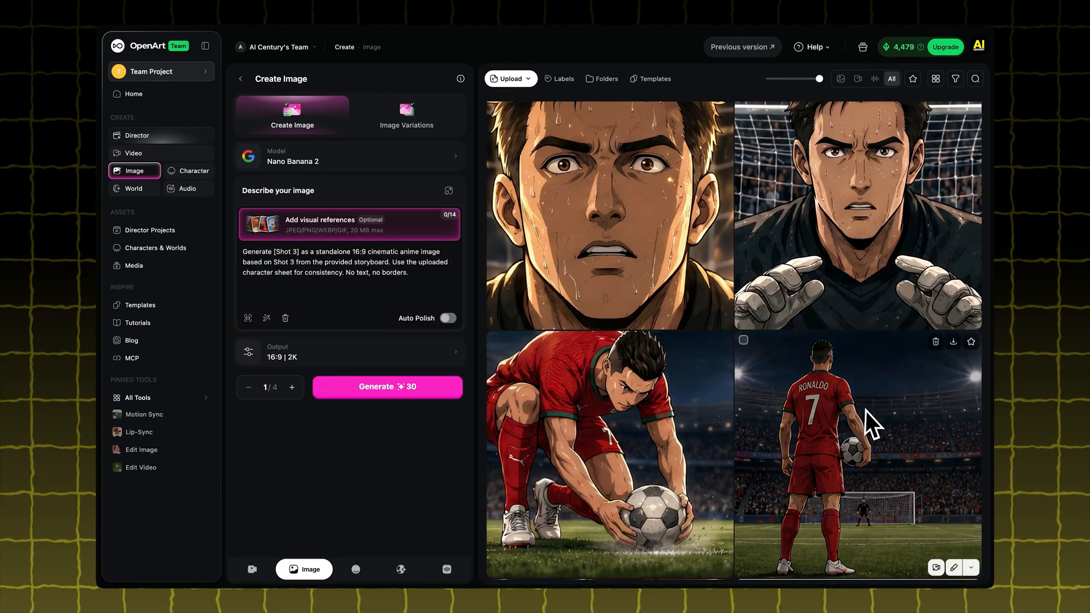
Examine the storyboard shot images one by one at full size, starting from the rear view of the player facing the goal
click(865, 411)
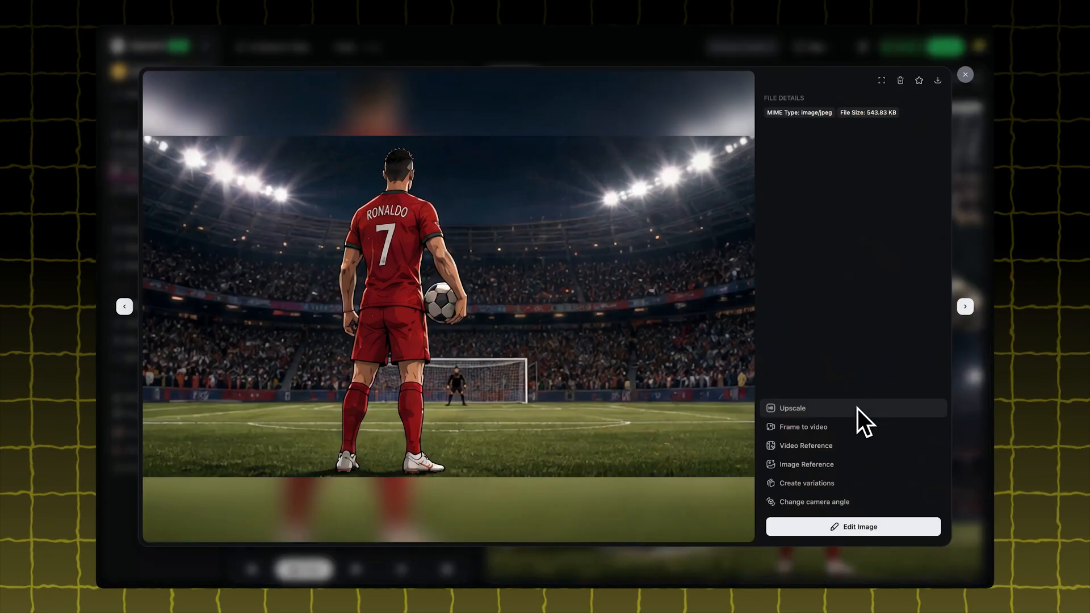
key(Left)
key(Left)
key(Left)
key(Left)
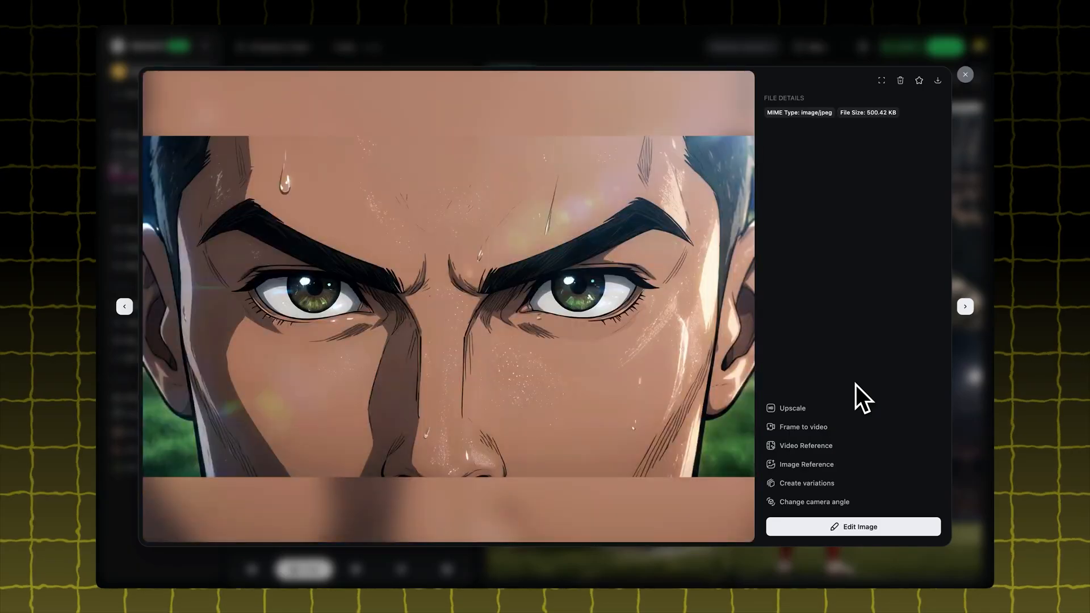
key(Left)
key(Left)
key(Left)
key(Left)
key(Left)
key(Left)
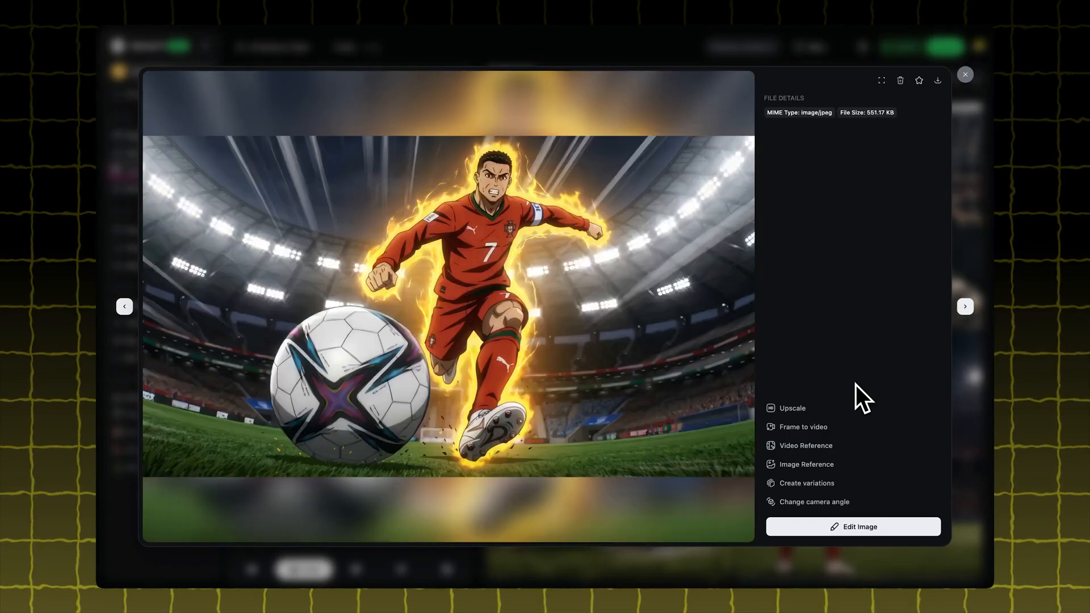
key(Left)
key(Left)
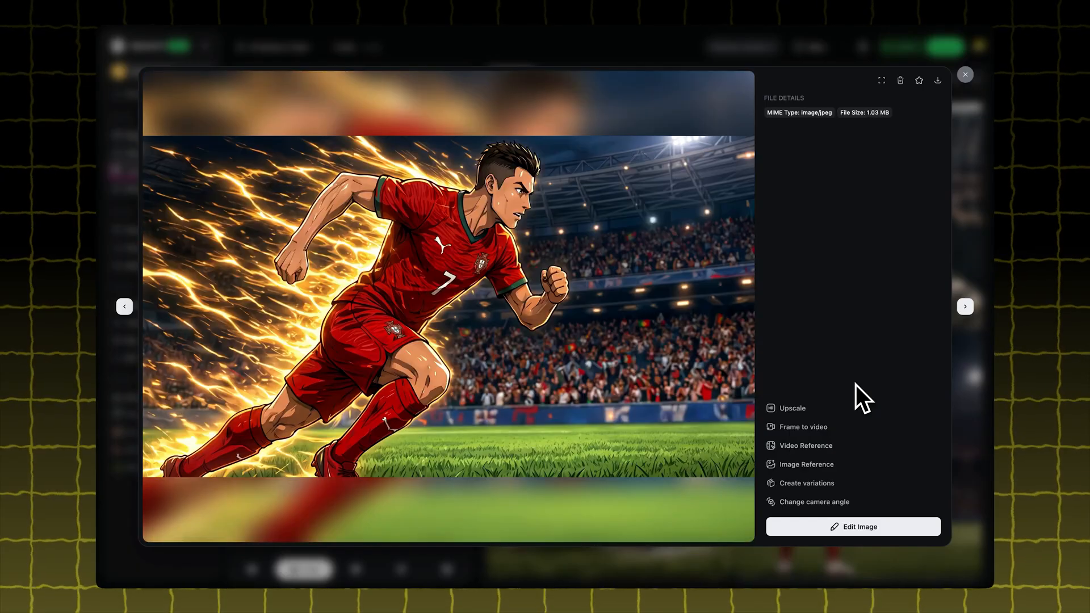
key(Escape)
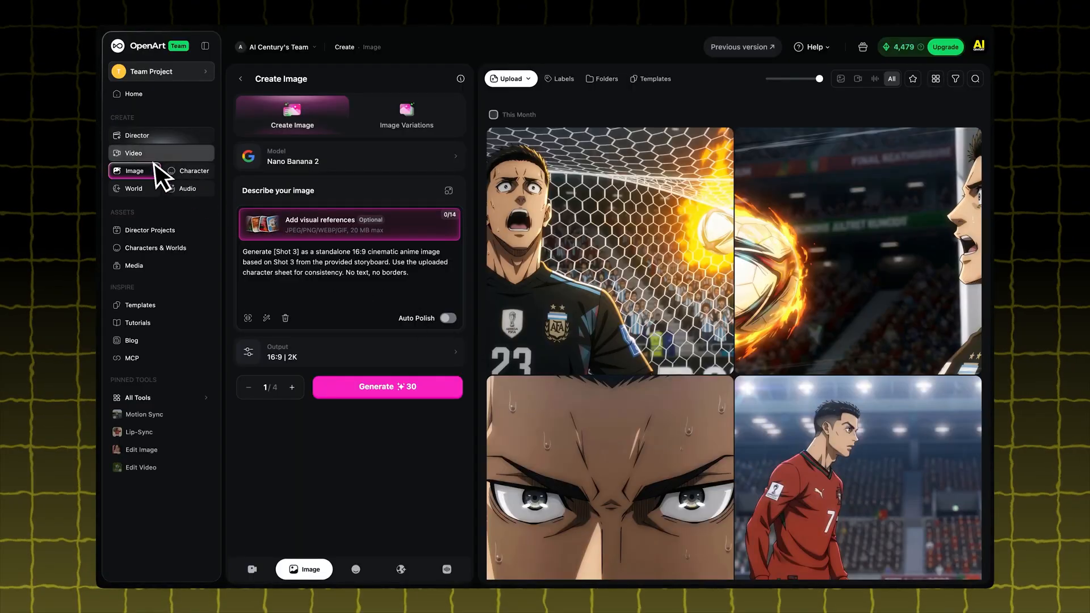
Start a text-with-reference video and add the storyboard collage and seven football shot images from the uploads as visual references
click(138, 155)
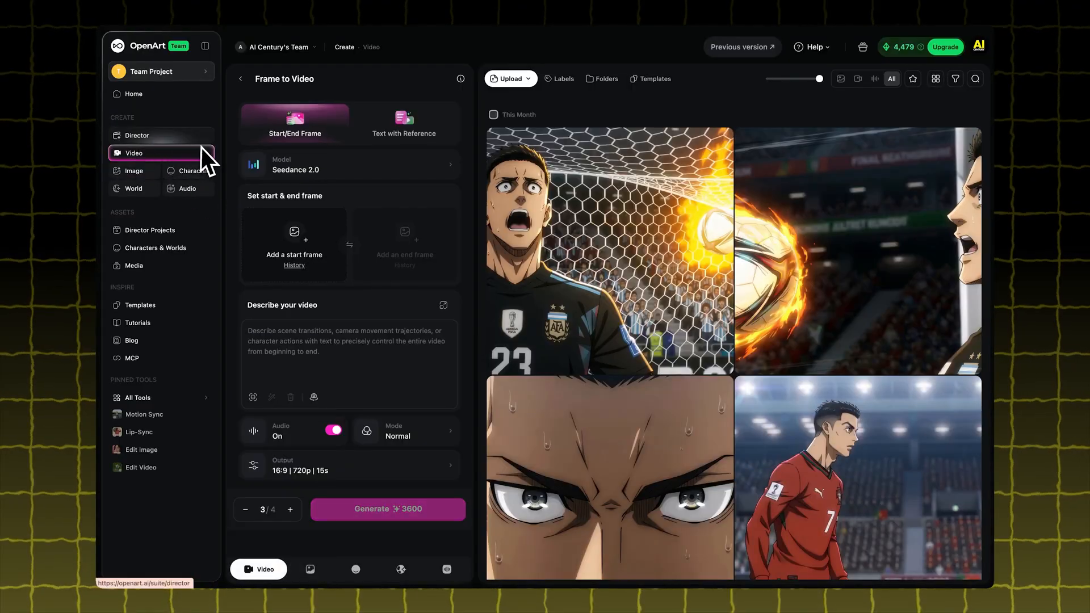
click(418, 132)
click(315, 236)
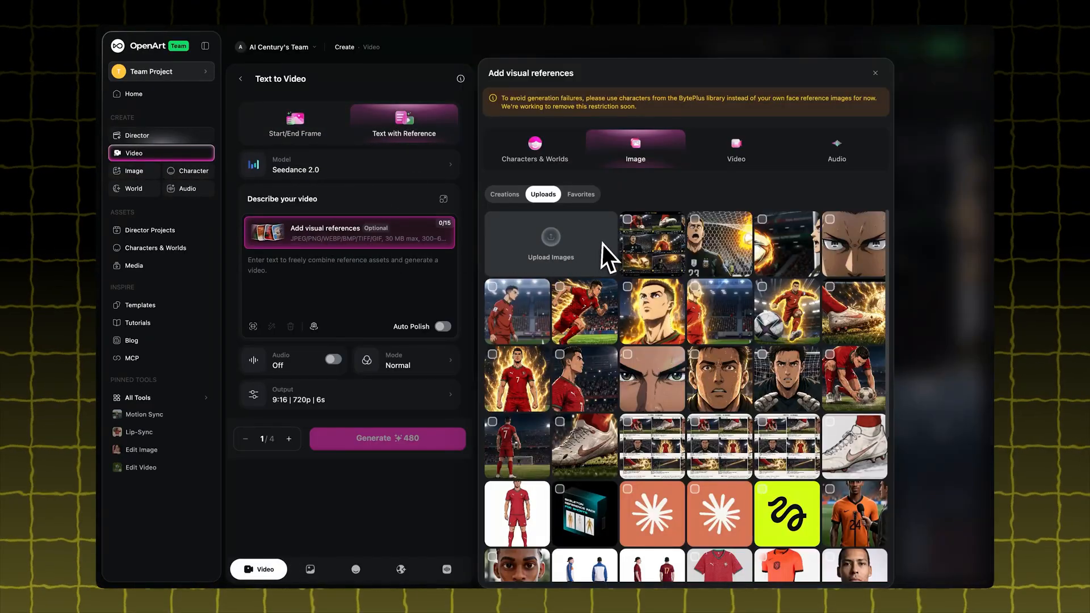
click(635, 240)
click(508, 292)
click(716, 298)
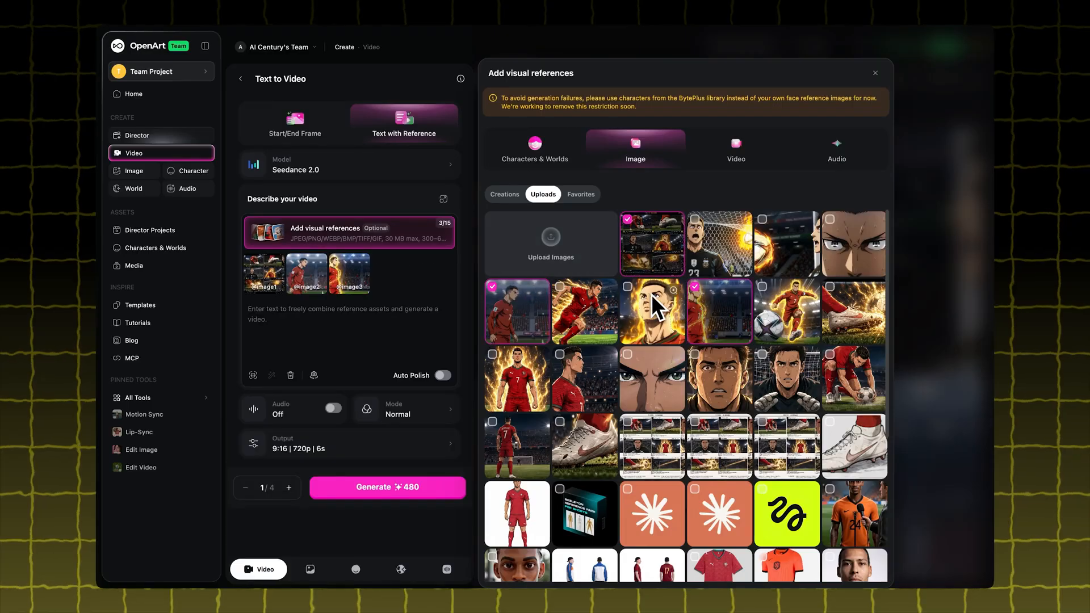
click(652, 295)
click(783, 298)
click(834, 251)
click(787, 247)
click(698, 247)
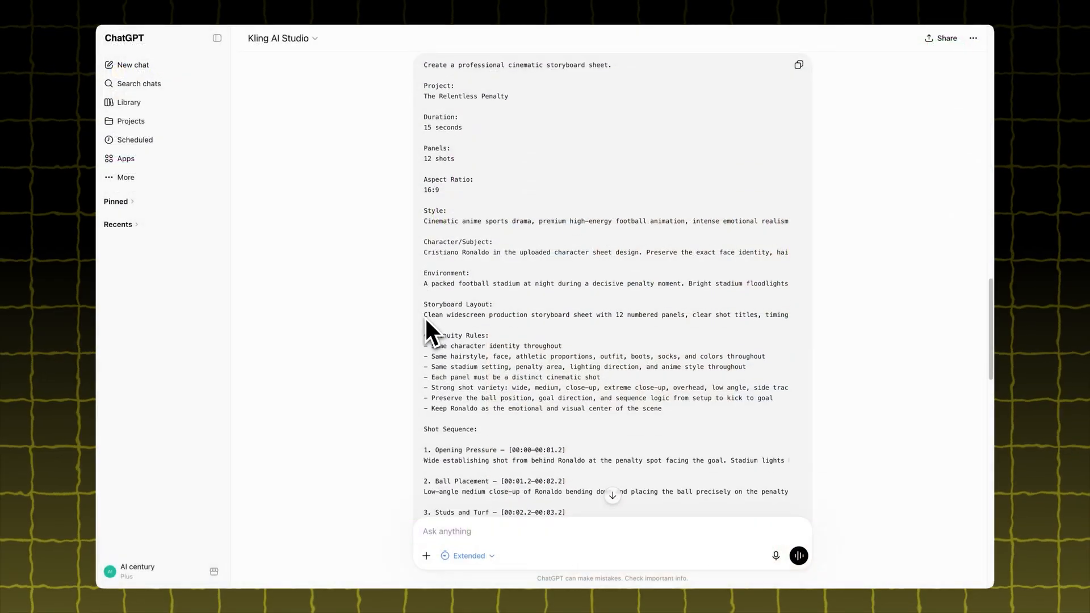
Copy the 15-second cinematic anime football video prompt from ChatGPT and paste it as the video description in OpenArt
scroll(425, 316, down, 15)
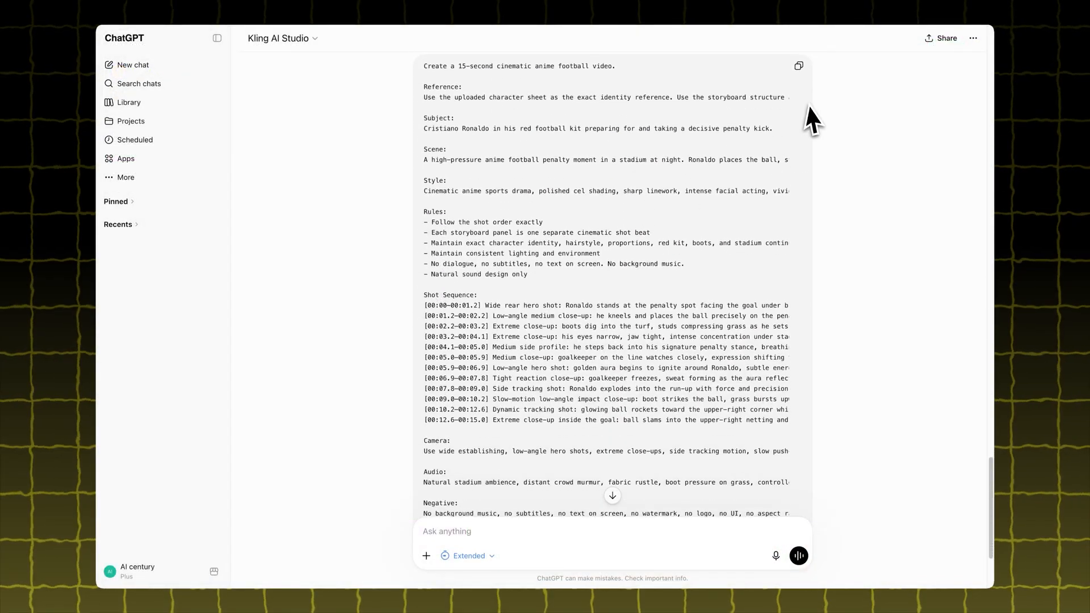
click(799, 66)
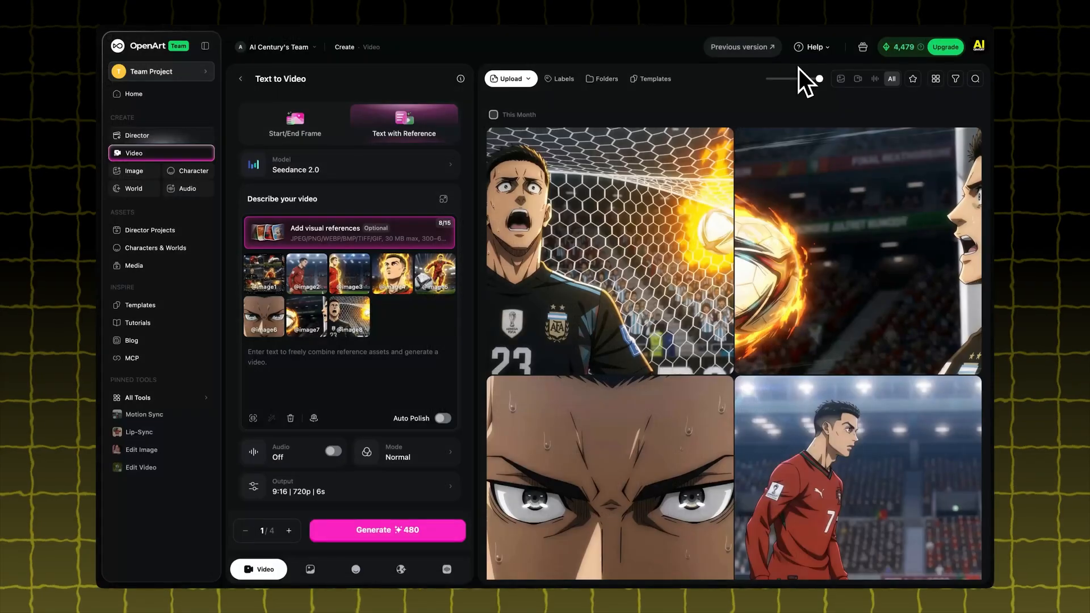
click(315, 356)
key(ctrl+v)
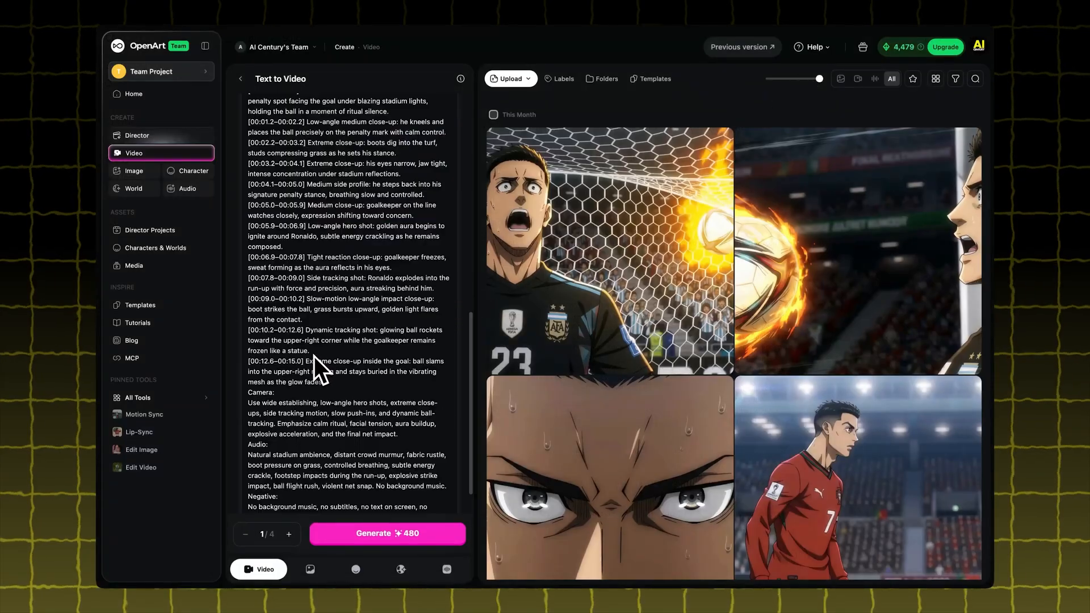
Set the video duration to 15 seconds, generate the video and open a clip from the video gallery
scroll(472, 372, down, 10)
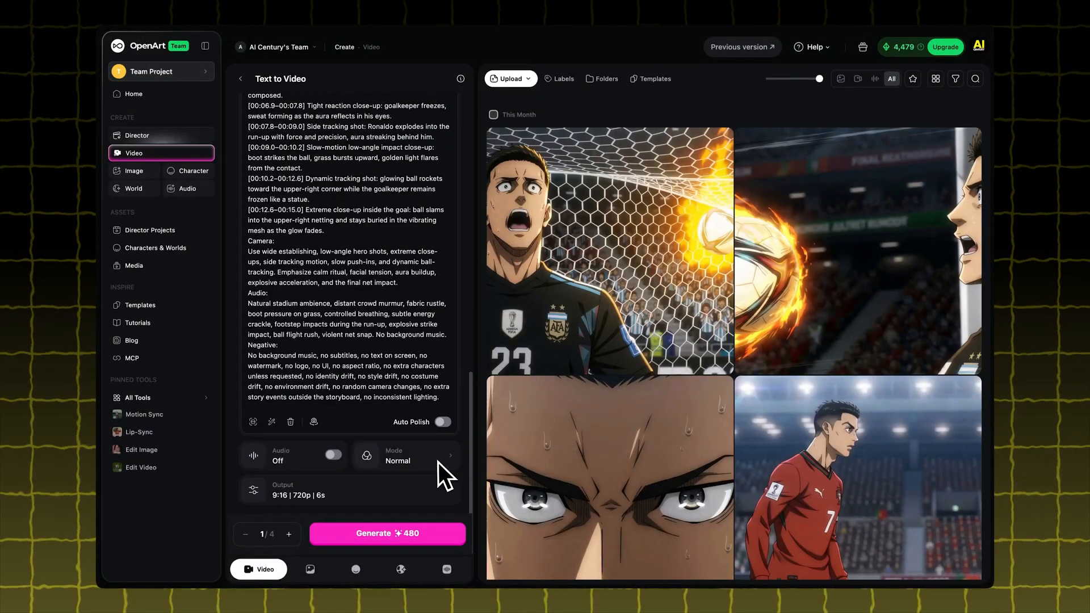
click(397, 489)
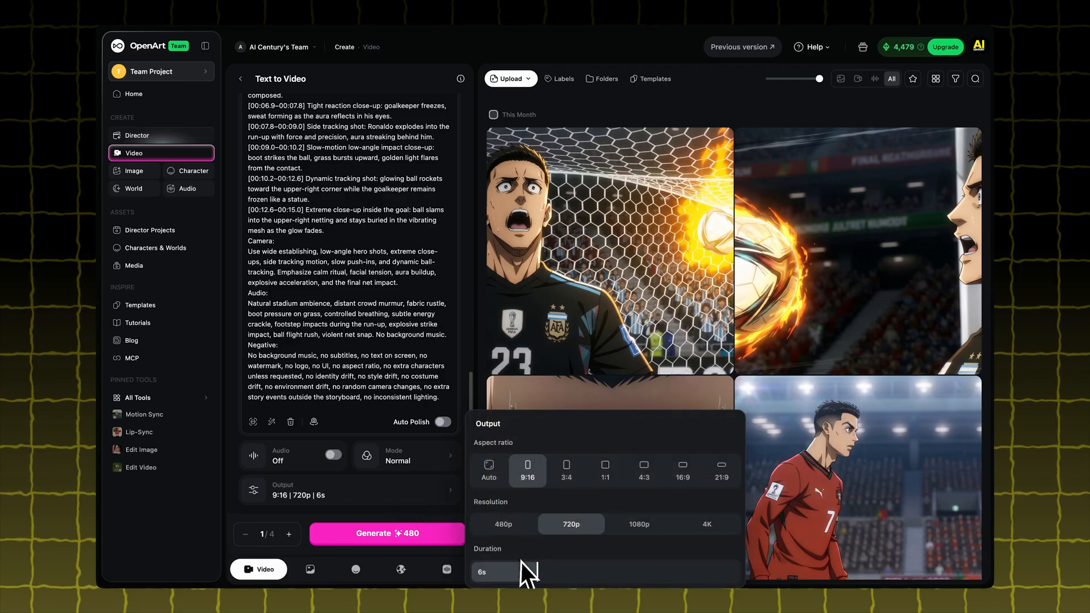
drag(520, 572, 743, 567)
click(407, 493)
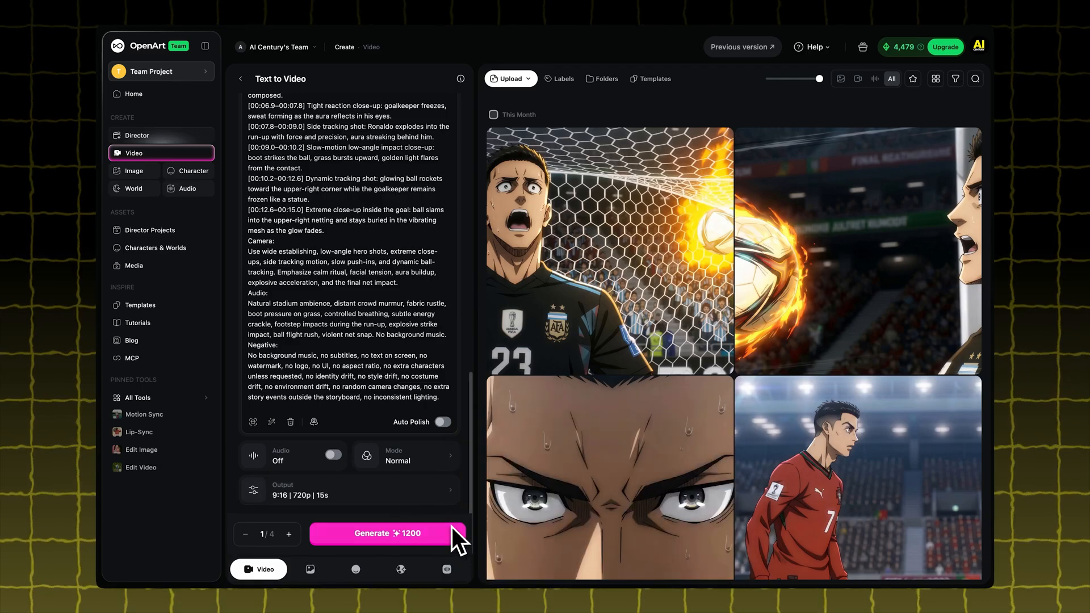
click(418, 533)
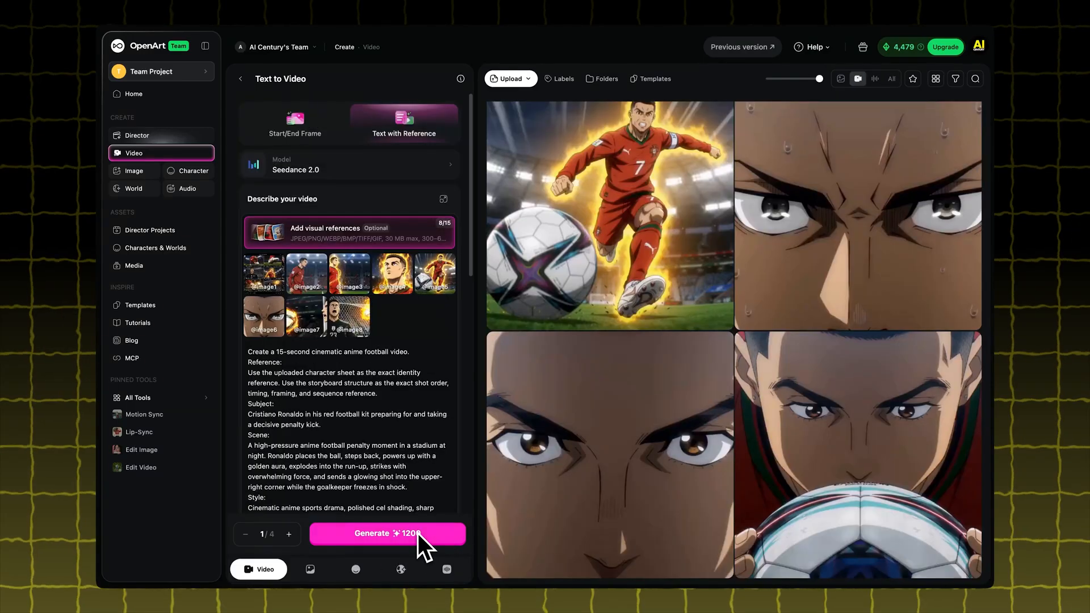
click(847, 458)
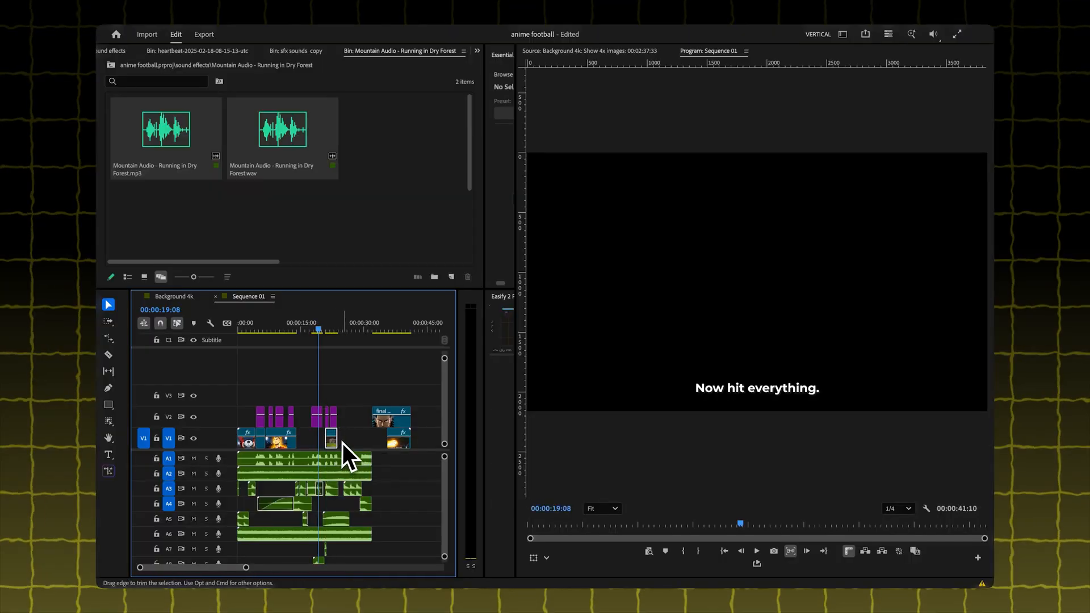
Switch to Premiere Pro and arrange the final video clips on track V1 of Sequence 01 without gaps
mouse_move(348, 452)
mouse_down()
mouse_move(396, 433)
mouse_move(318, 441)
mouse_move(363, 442)
mouse_up()
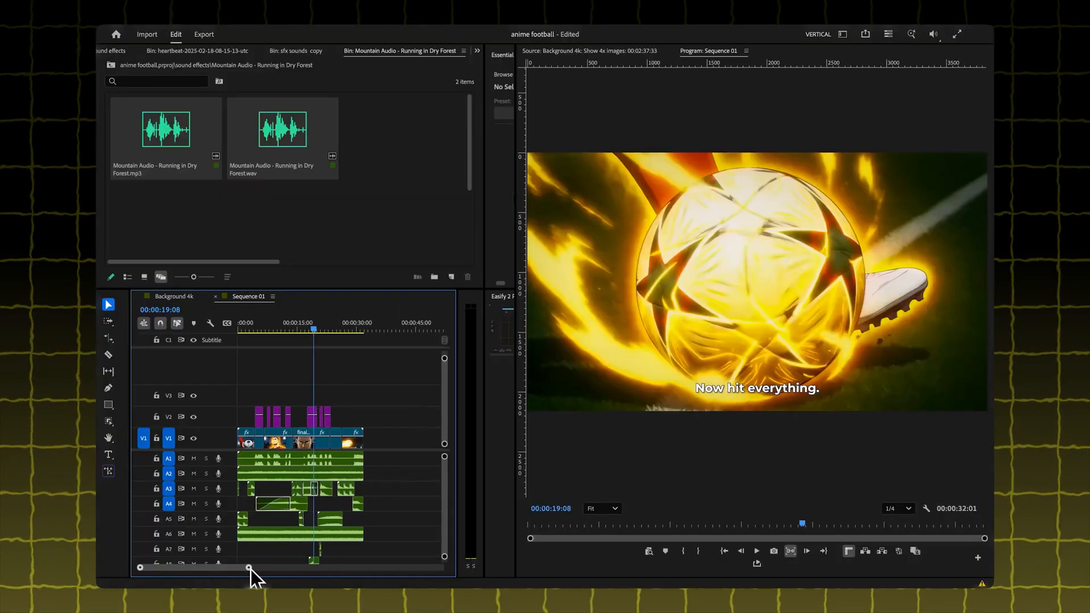
mouse_move(248, 567)
mouse_down()
mouse_move(213, 567)
mouse_move(256, 567)
mouse_up()
Nest the caption clips on track V2 as Nested Sequence 01 and adjust the nested sequence's vertical position
right_click(264, 418)
click(294, 315)
key(Return)
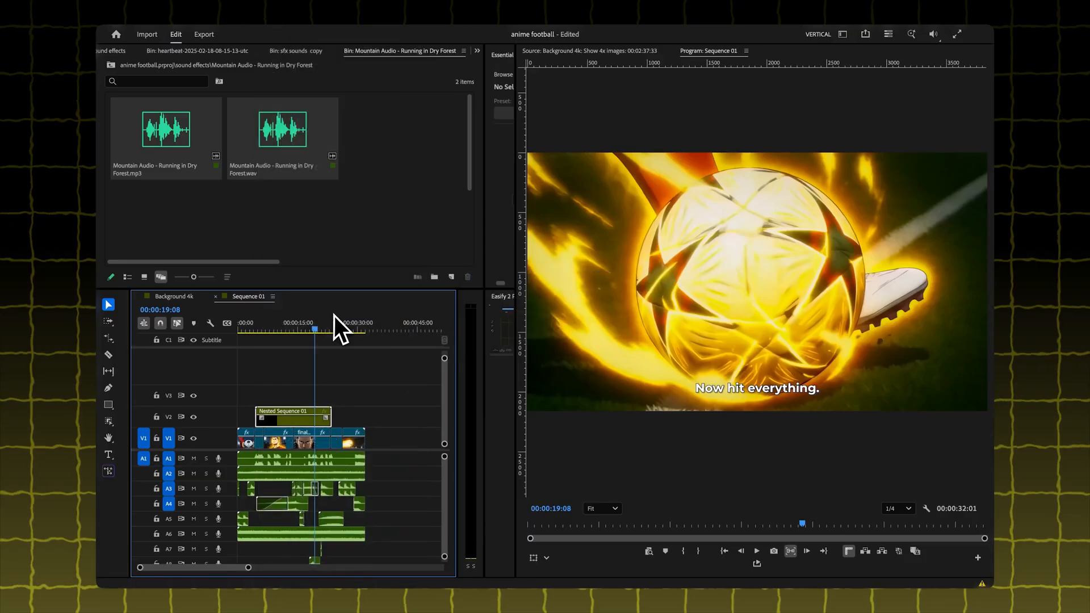
click(477, 51)
click(497, 127)
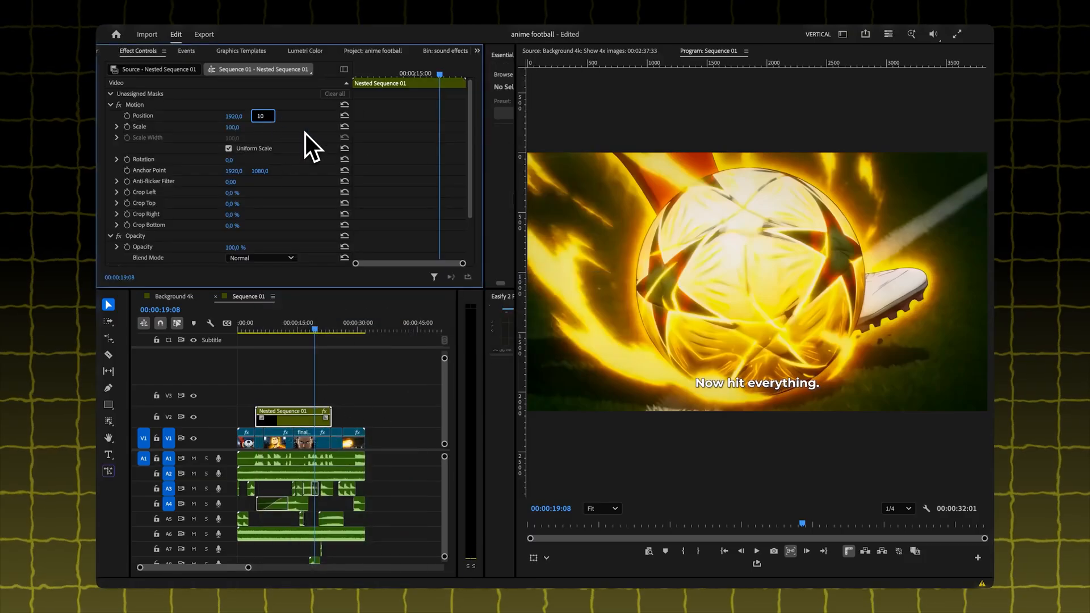
Shift the Anime Sound Effects.mp3 clip on track A3 slightly to fit the player shot around three seconds
drag(238, 334, 251, 336)
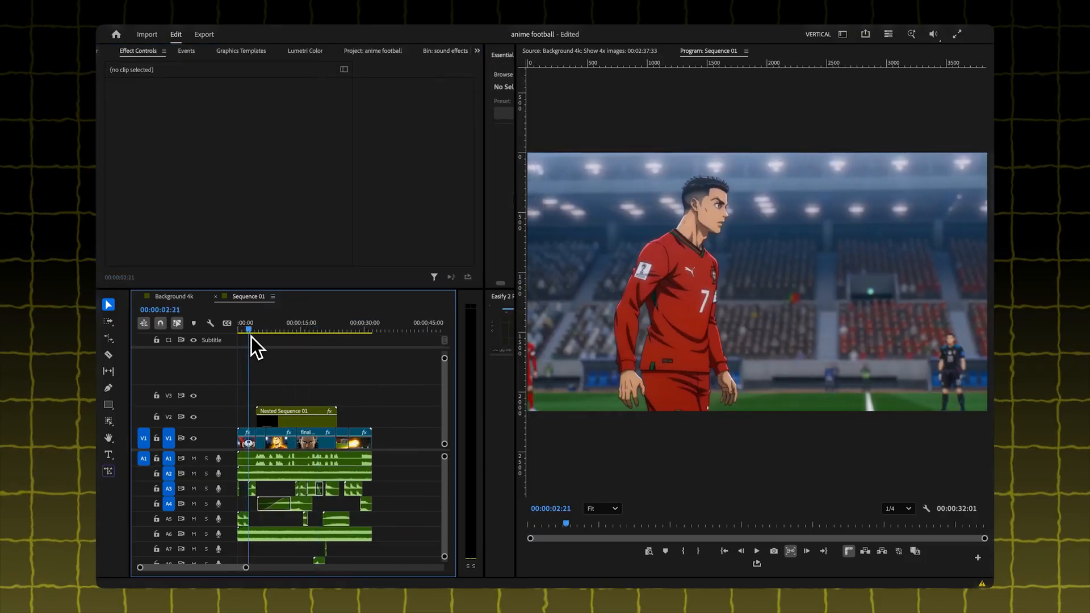
click(250, 443)
drag(246, 567, 226, 568)
drag(286, 331, 279, 333)
click(284, 493)
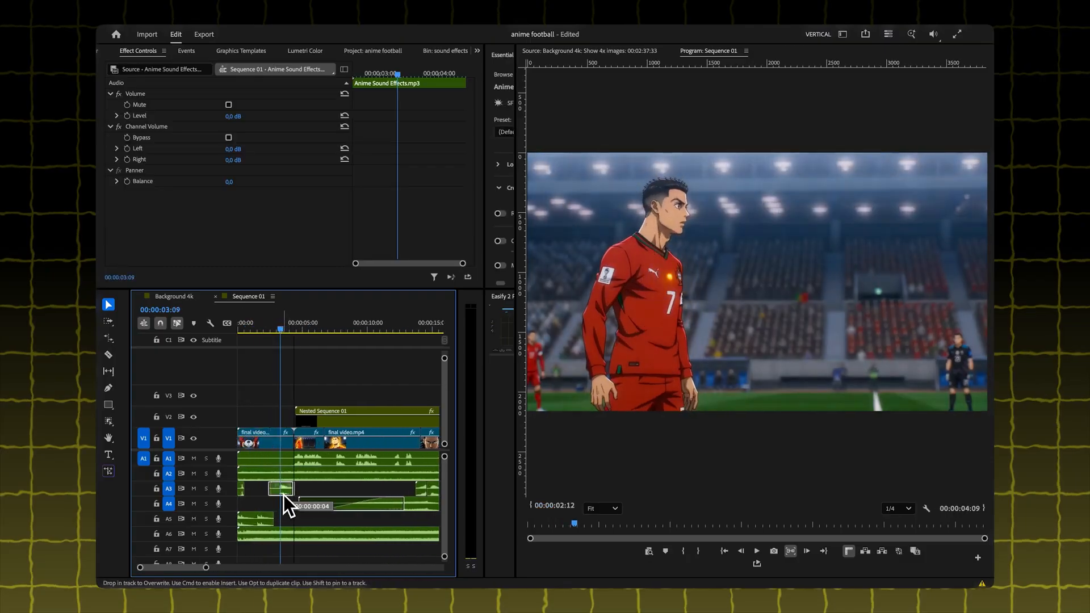
key(Right)
key(Right)
key(Right)
Inspect the sound effect clips on tracks A3 and A4 and scrub through the edited sequence
click(301, 489)
drag(206, 567, 244, 567)
click(336, 504)
click(326, 331)
click(381, 398)
drag(386, 331, 226, 353)
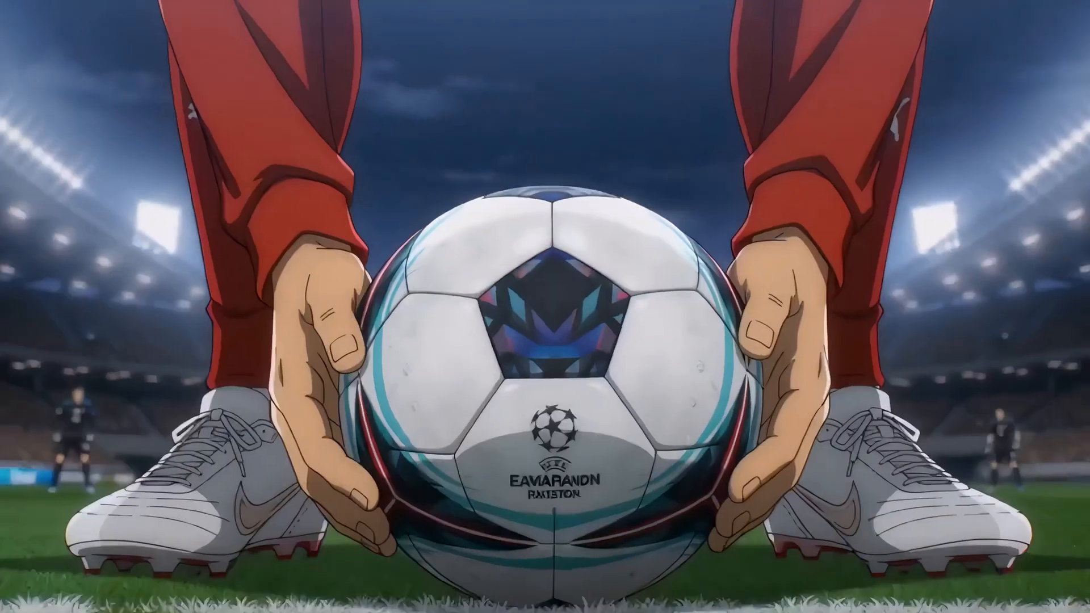